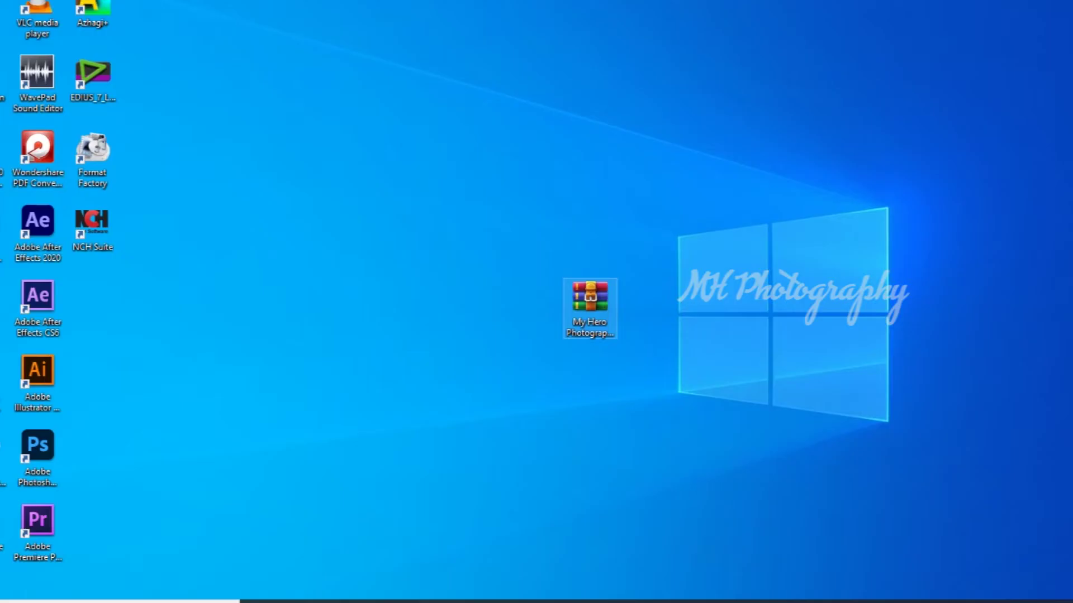
Extract My Hero Photography 014.rar to a new desktop folder, entering the archive password.
{"action": "right_click", "coordinate": [601, 321]}
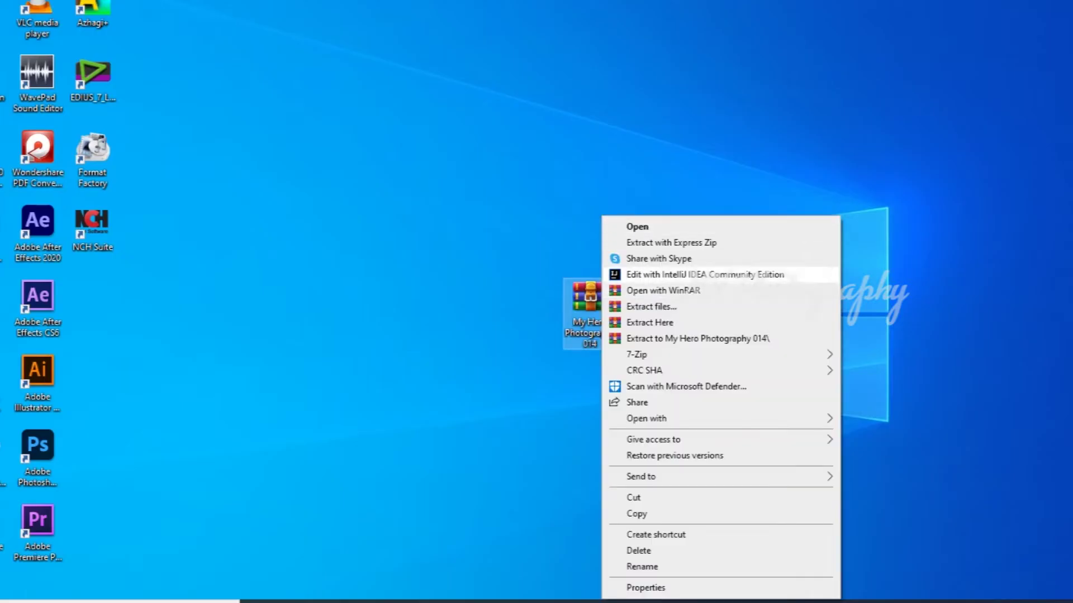
{"action": "left_click", "coordinate": [651, 307]}
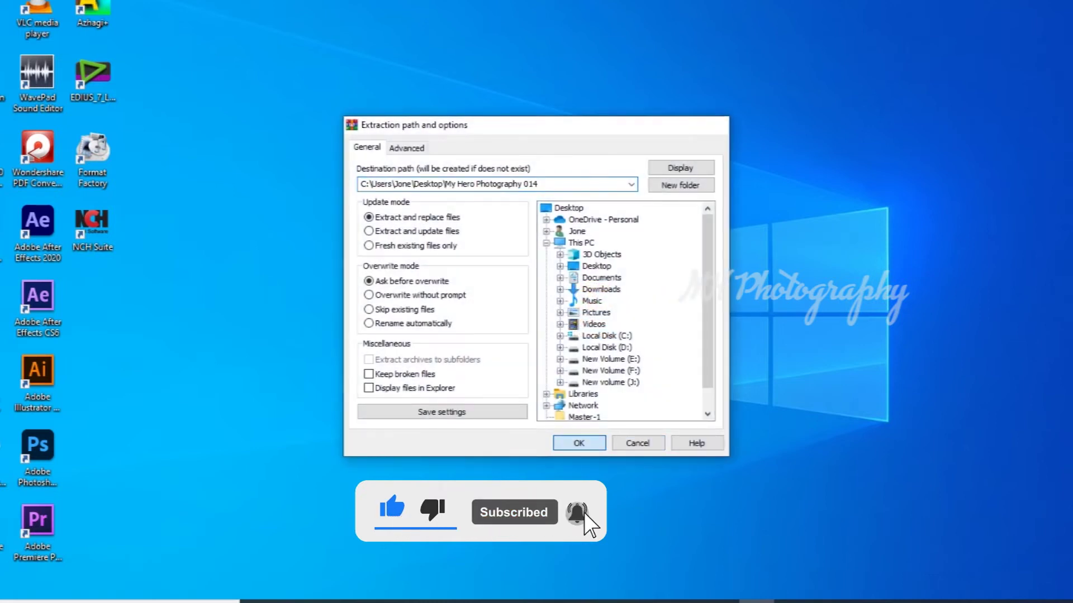
{"action": "key", "text": "Return"}
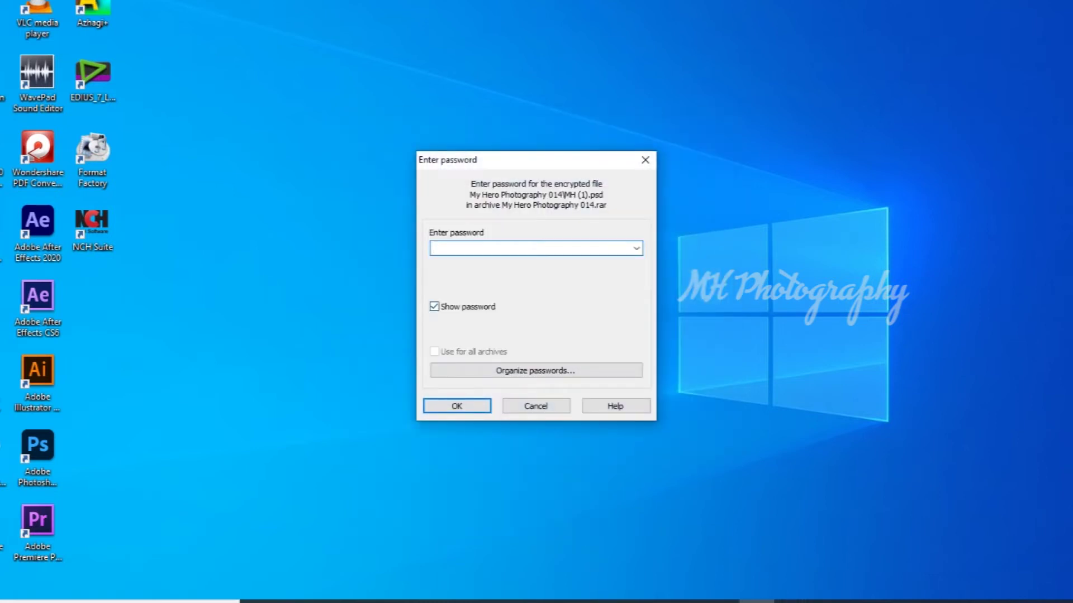
{"action": "key", "text": "alt+s"}
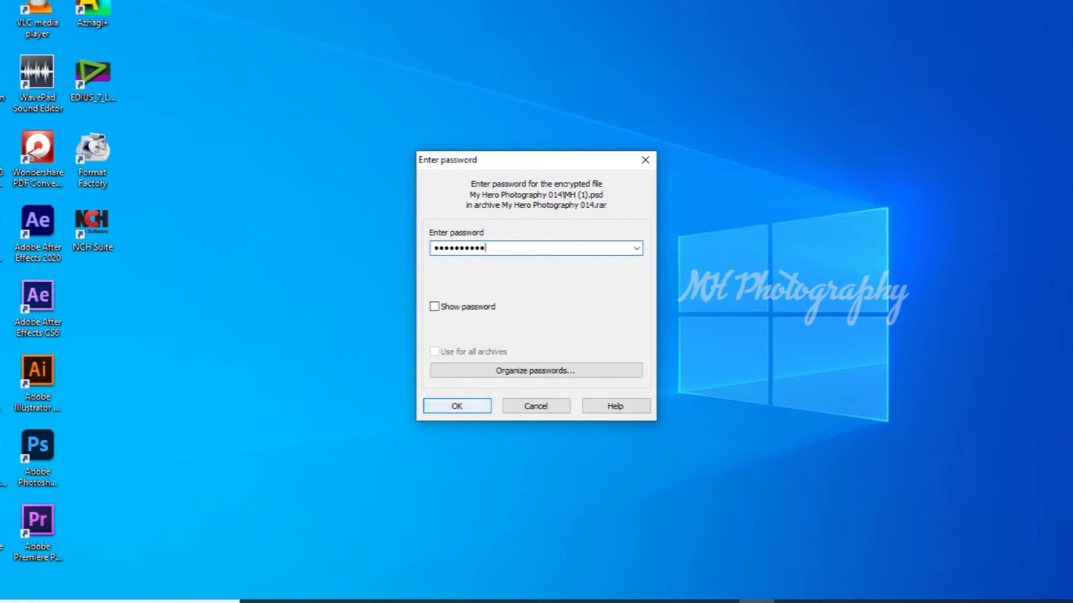
{"action": "key", "text": "Return"}
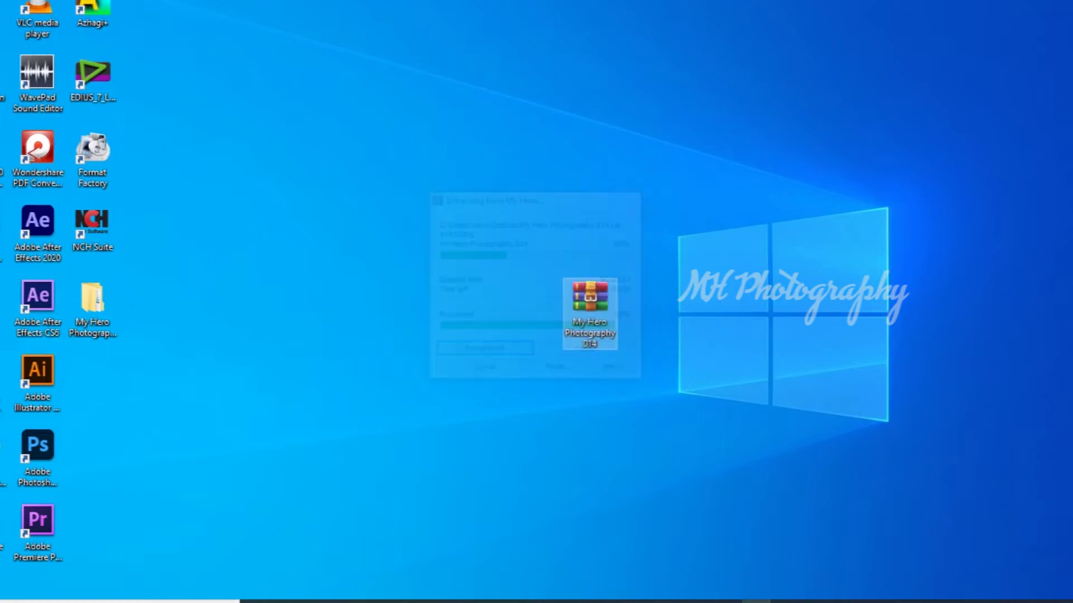
Open the inner My Hero Photography 014 folder, view the PSDs as large icons, and open MH (1).
{"action": "left_click_drag", "start_coordinate": [92, 302], "coordinate": [479, 302]}
{"action": "double_click", "coordinate": [479, 298]}
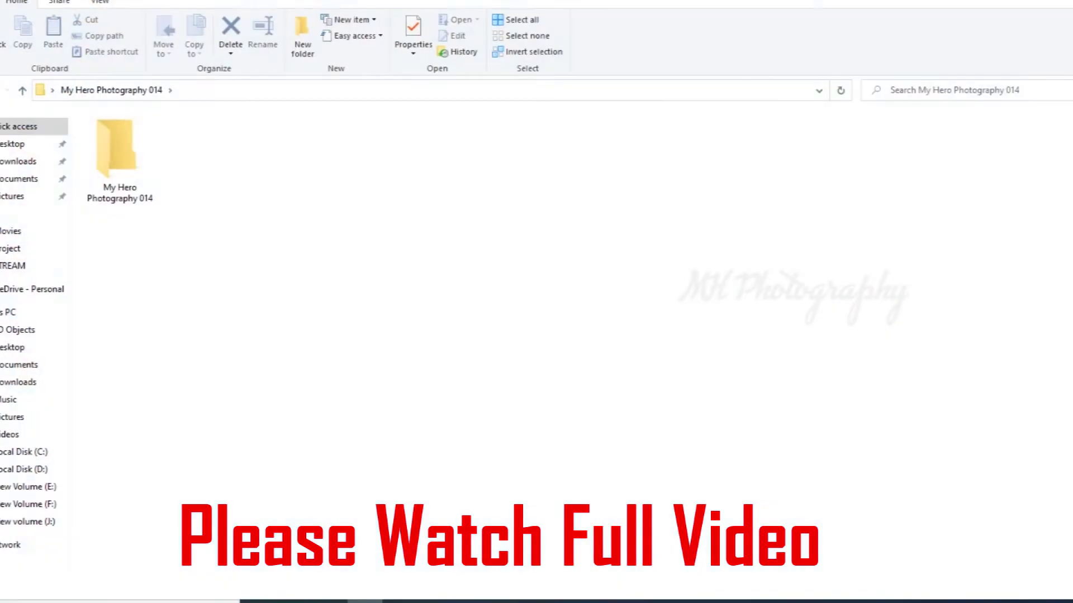
{"action": "left_click", "coordinate": [115, 168]}
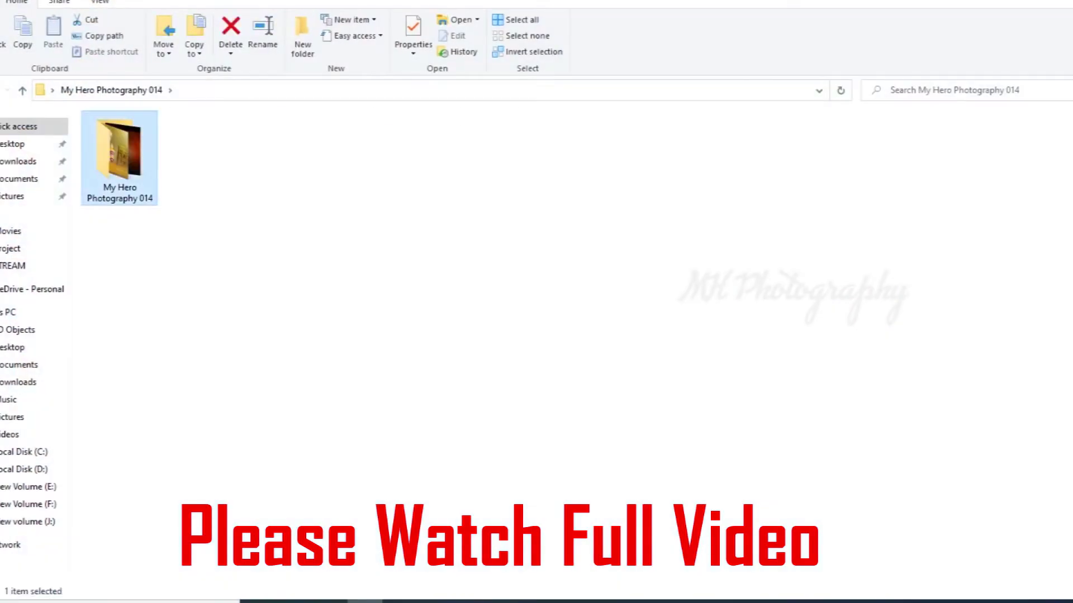
{"action": "double_click", "coordinate": [114, 179]}
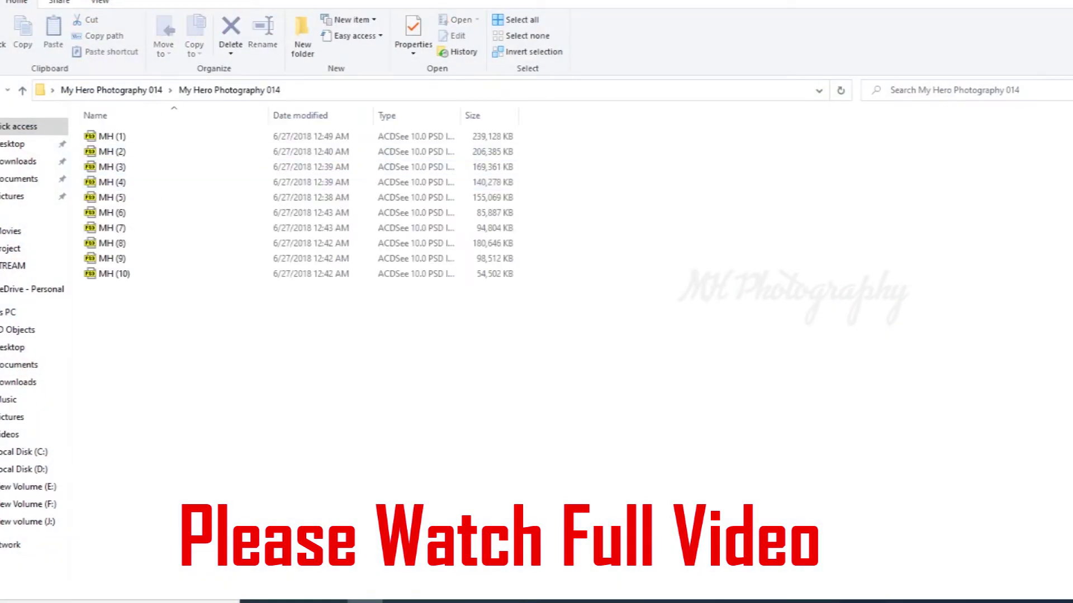
{"action": "key", "text": "ctrl+shift+2"}
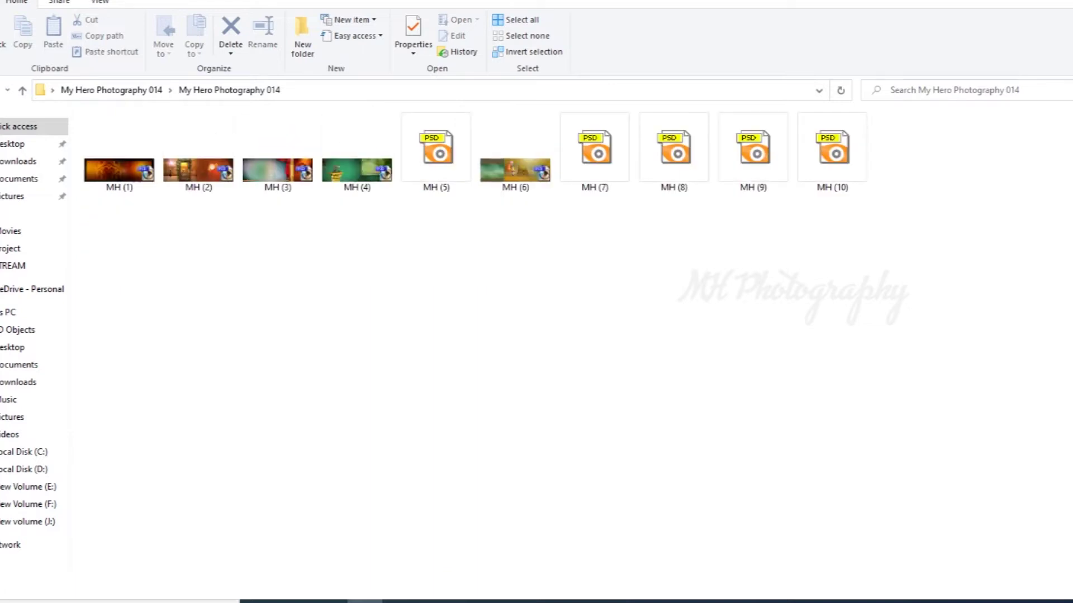
{"action": "double_click", "coordinate": [119, 169]}
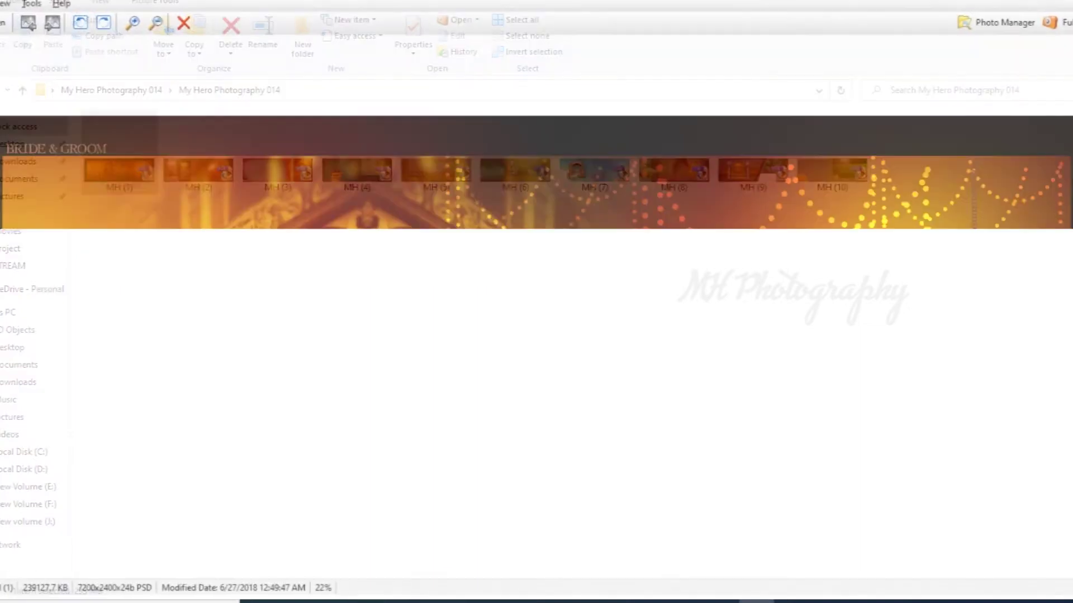
Step through the template previews in ACDSee, close the viewer and clear the file selection.
{"action": "key", "text": "Right"}
{"action": "key", "text": "Right"}
{"action": "key", "text": "Right"}
{"action": "key", "text": "Right"}
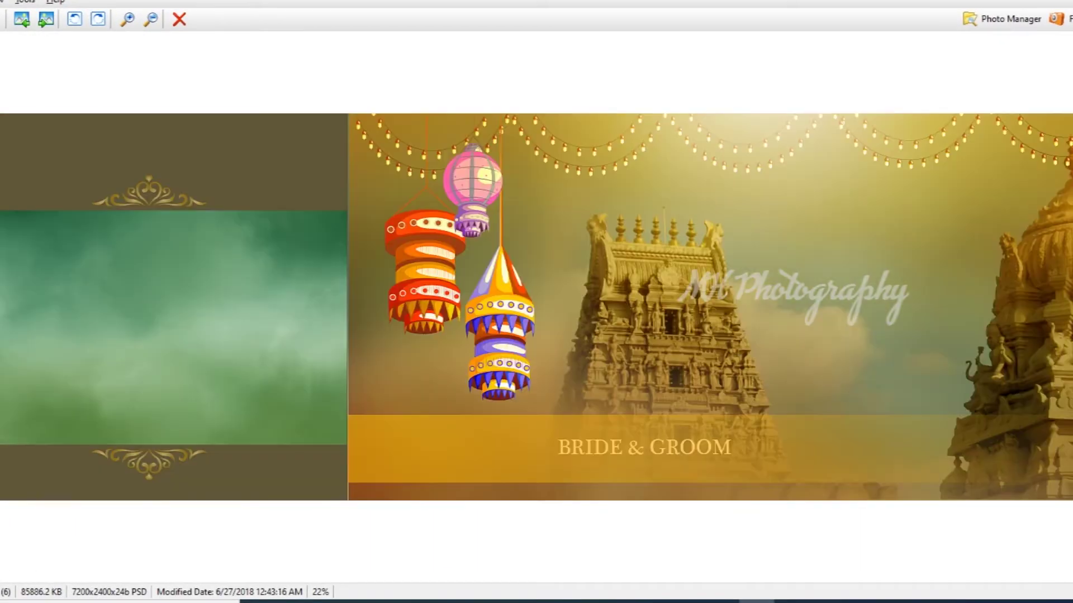
{"action": "key", "text": "Right"}
{"action": "key", "text": "Right"}
{"action": "key", "text": "Right"}
{"action": "key", "text": "Right"}
{"action": "key", "text": "Right"}
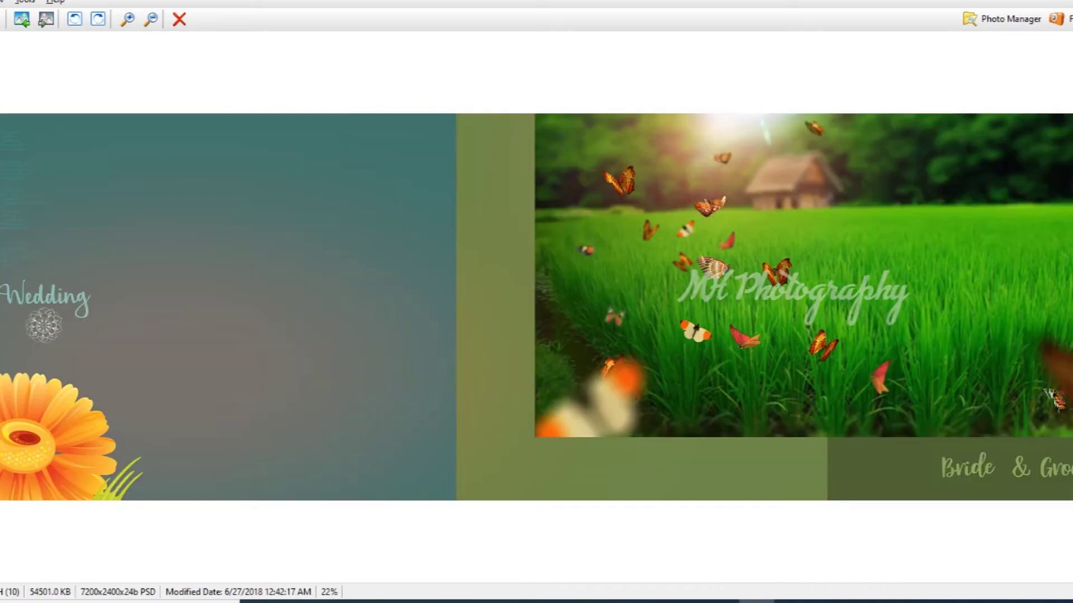
{"action": "key", "text": "Escape"}
{"action": "key", "text": "ctrl+space"}
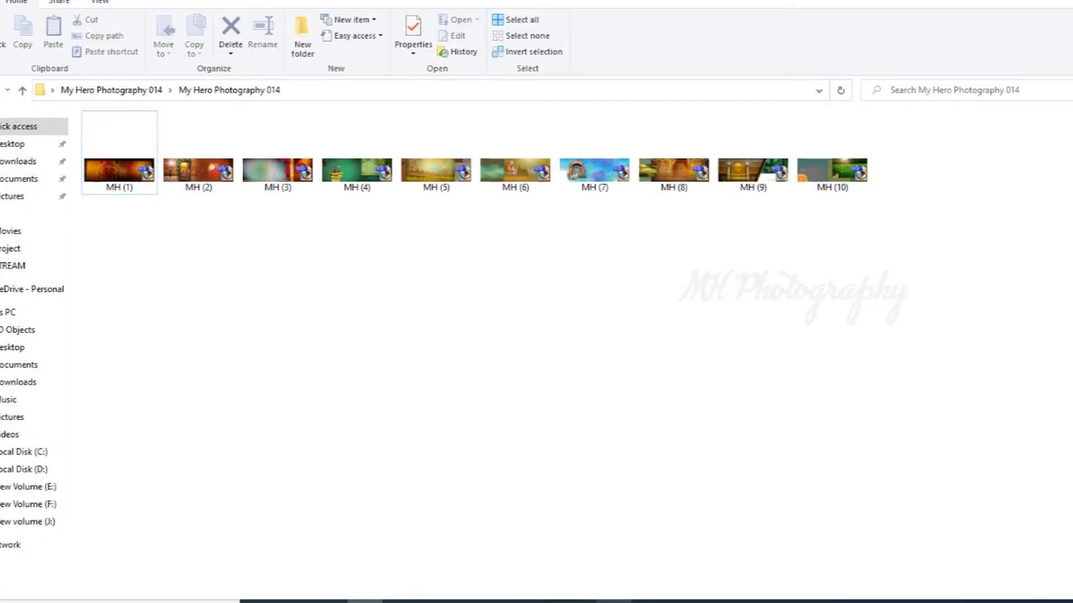
Drag all ten MH PSD files into Photoshop and acknowledge the missing-fonts warning.
{"action": "mouse_move", "coordinate": [931, 320]}
{"action": "left_mouse_down"}
{"action": "mouse_move", "coordinate": [177, 193]}
{"action": "mouse_move", "coordinate": [81, 112]}
{"action": "left_mouse_up"}
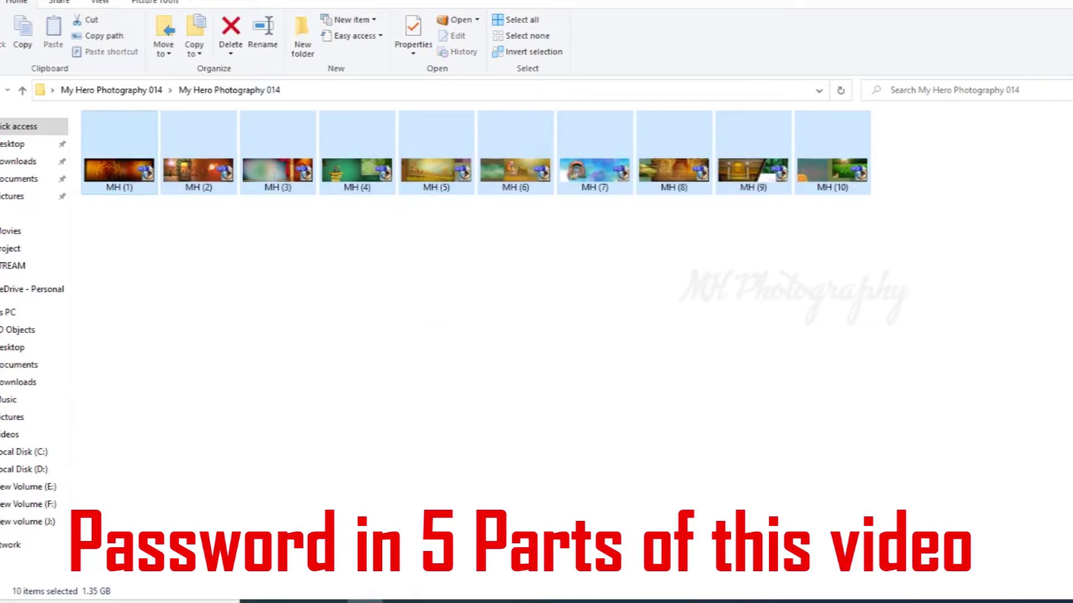
{"action": "mouse_move", "coordinate": [838, 145]}
{"action": "left_mouse_down"}
{"action": "mouse_move", "coordinate": [631, 534]}
{"action": "mouse_move", "coordinate": [626, 596]}
{"action": "left_mouse_up"}
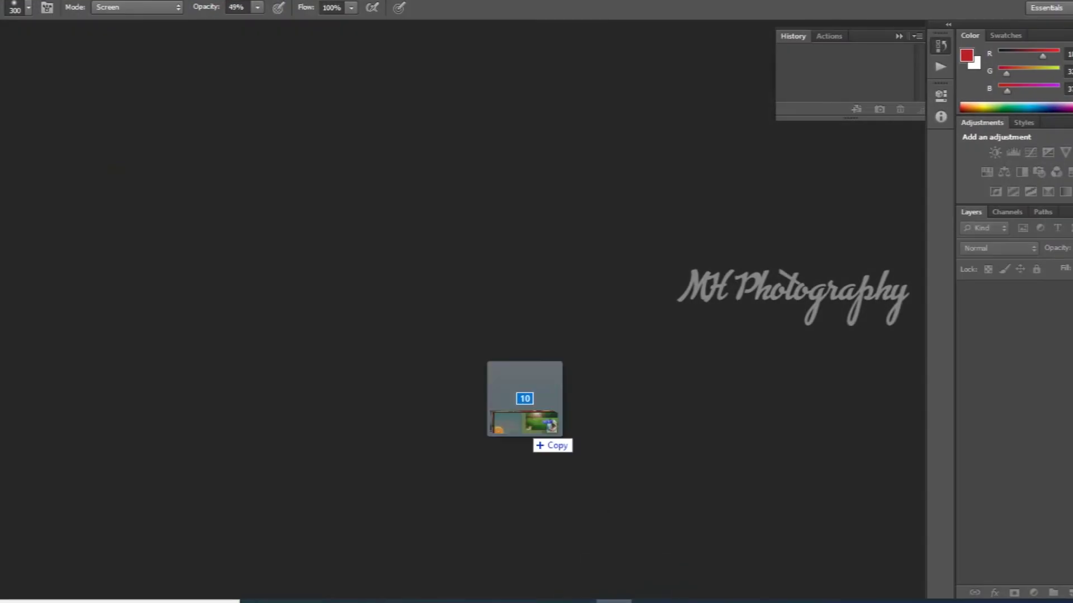
{"action": "left_click_drag", "start_coordinate": [625, 597], "coordinate": [503, 385]}
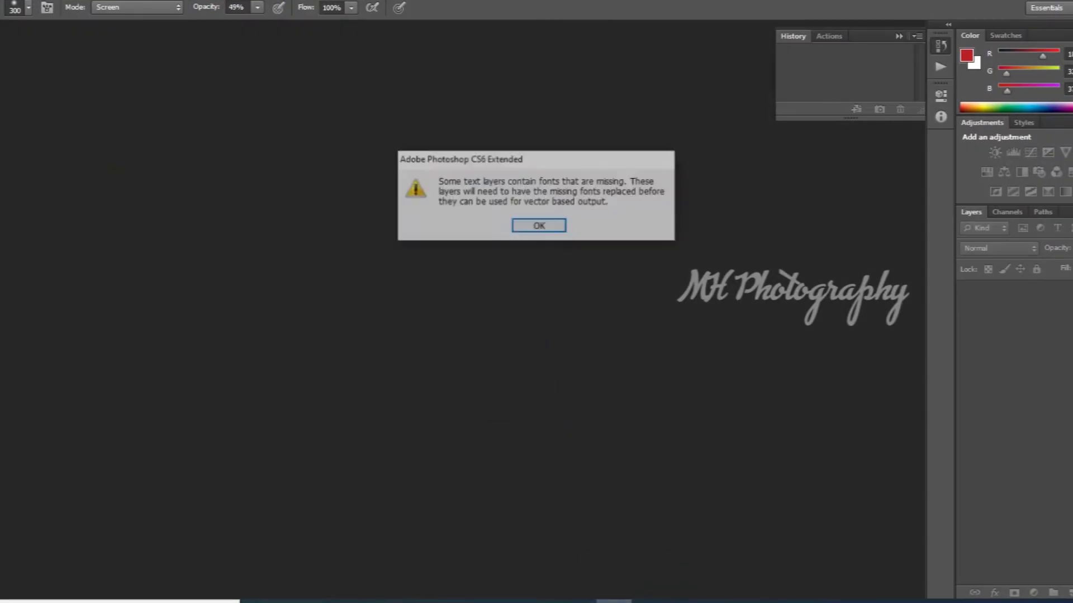
{"action": "key", "text": "Return"}
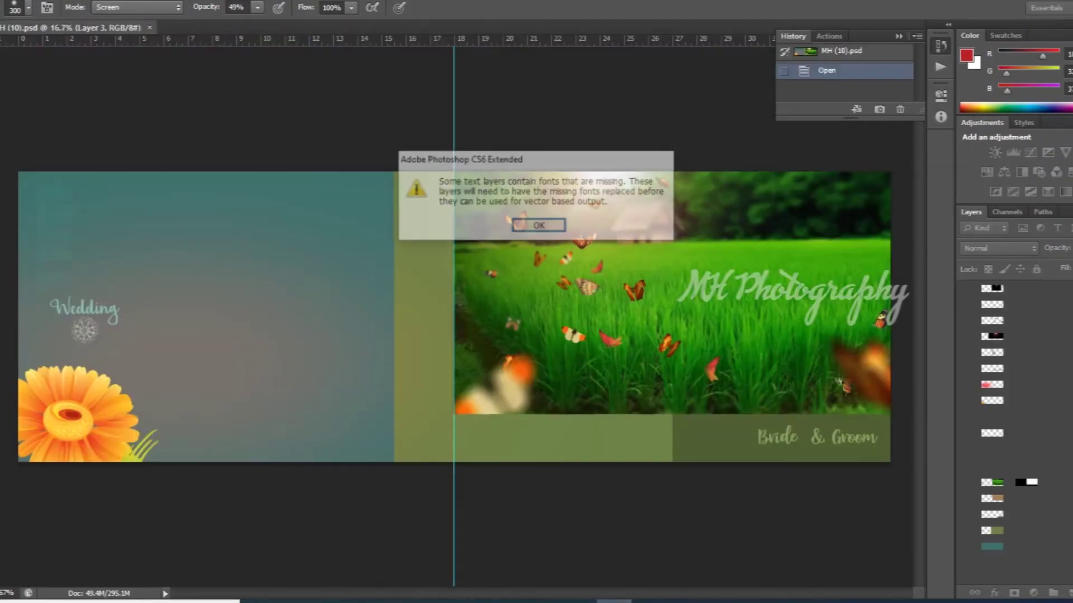
Dismiss the missing-fonts warnings as MH (1) through MH (4) load.
{"action": "key", "text": "Return"}
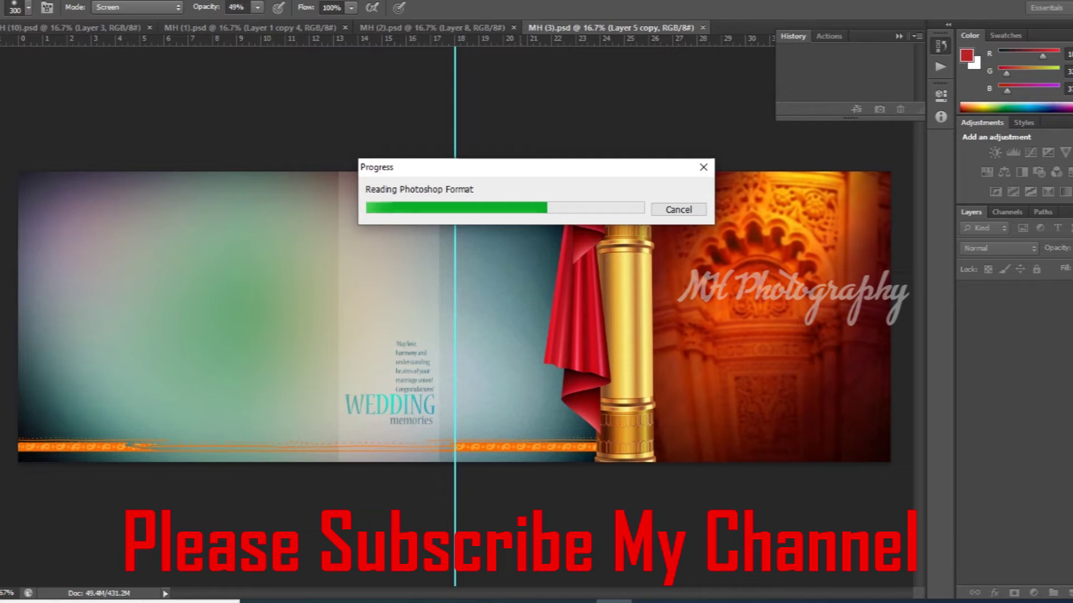
{"action": "key", "text": "Return"}
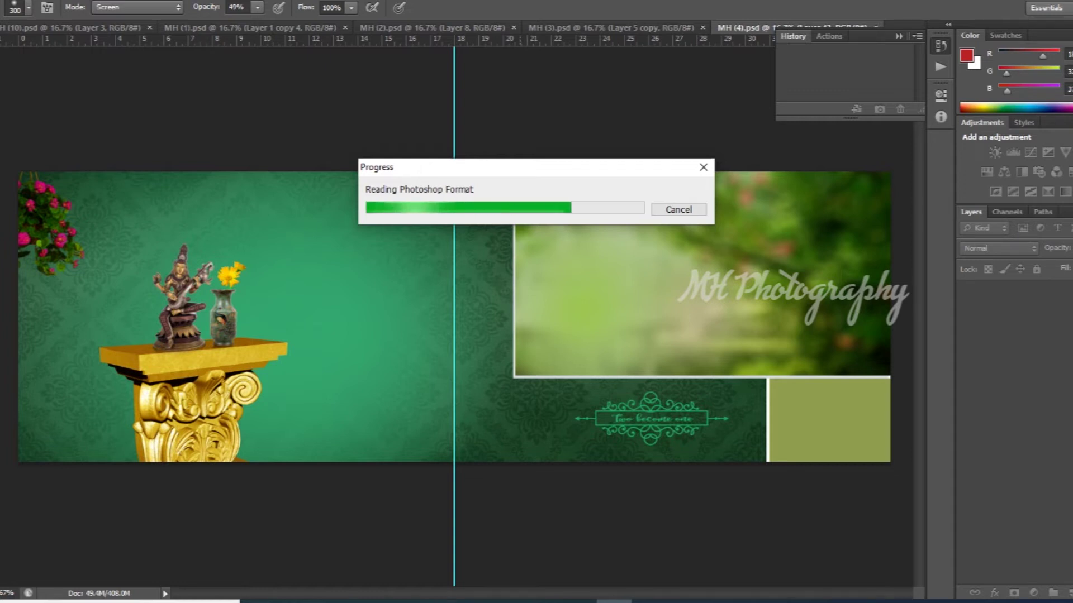
Dismiss missing-fonts warnings until MH (5)–MH (9) load, then collapse the History panel.
{"action": "key", "text": "Return"}
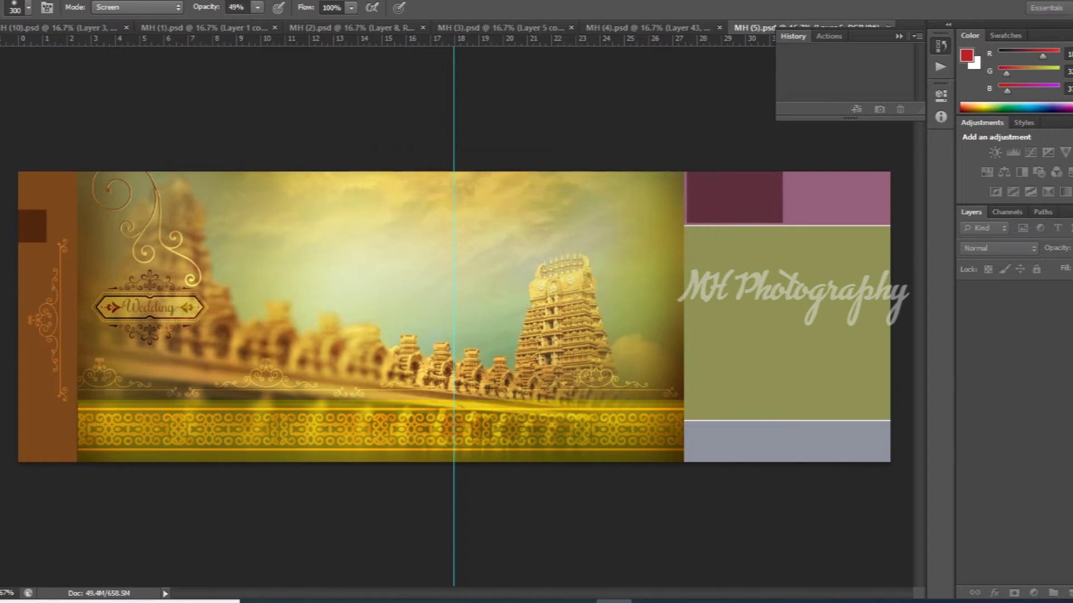
{"action": "key", "text": "Return"}
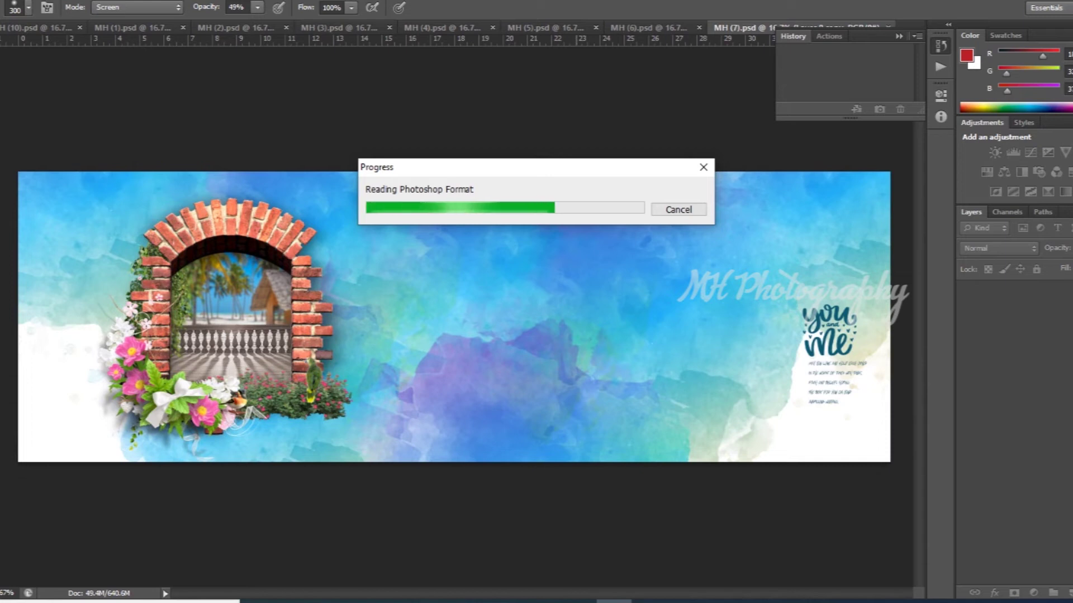
{"action": "key", "text": "Return"}
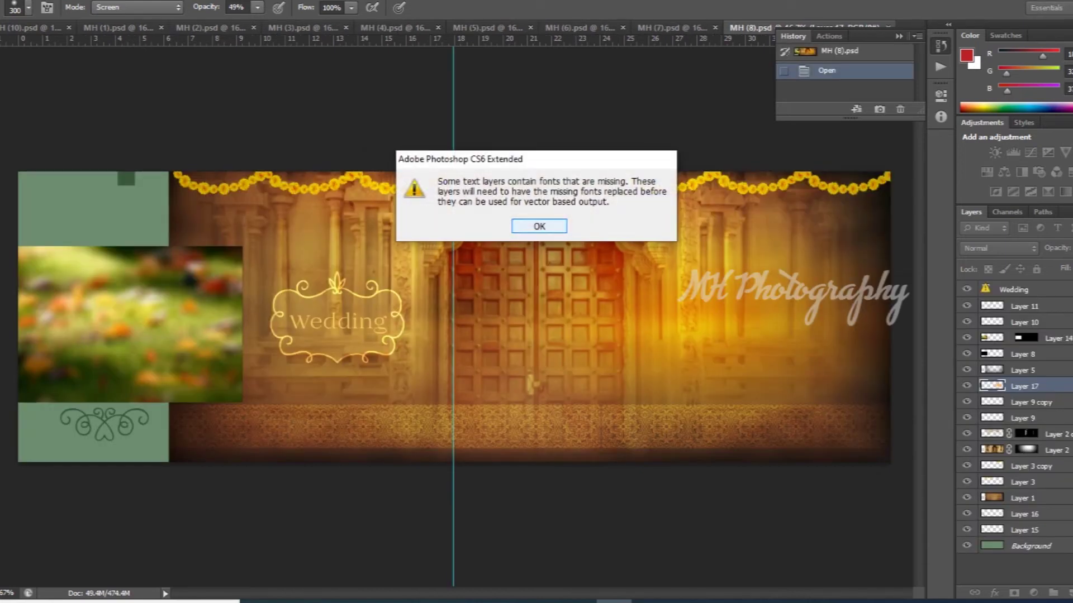
{"action": "key", "text": "Return"}
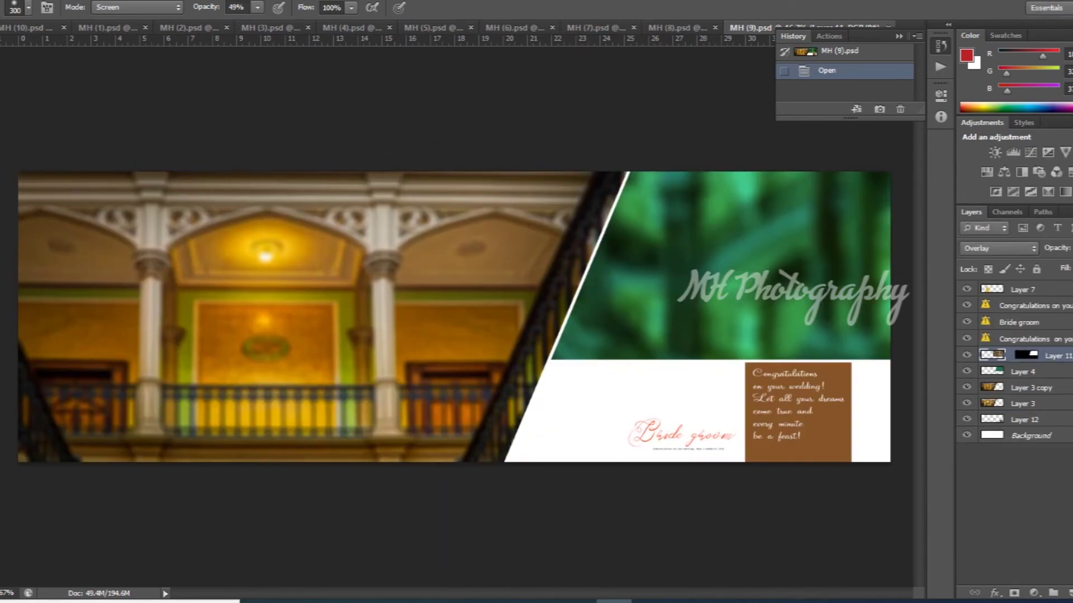
{"action": "left_click", "coordinate": [899, 35]}
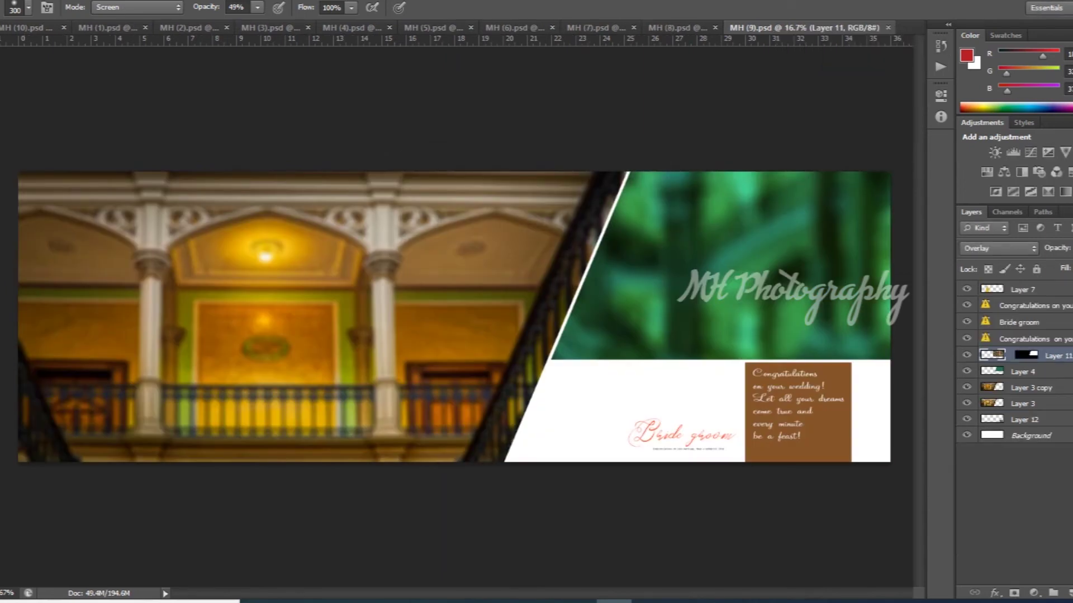
Toggle MH (9)'s text and photo layers off and back on, then close it without saving.
{"action": "left_click", "coordinate": [966, 305]}
{"action": "left_click", "coordinate": [966, 339]}
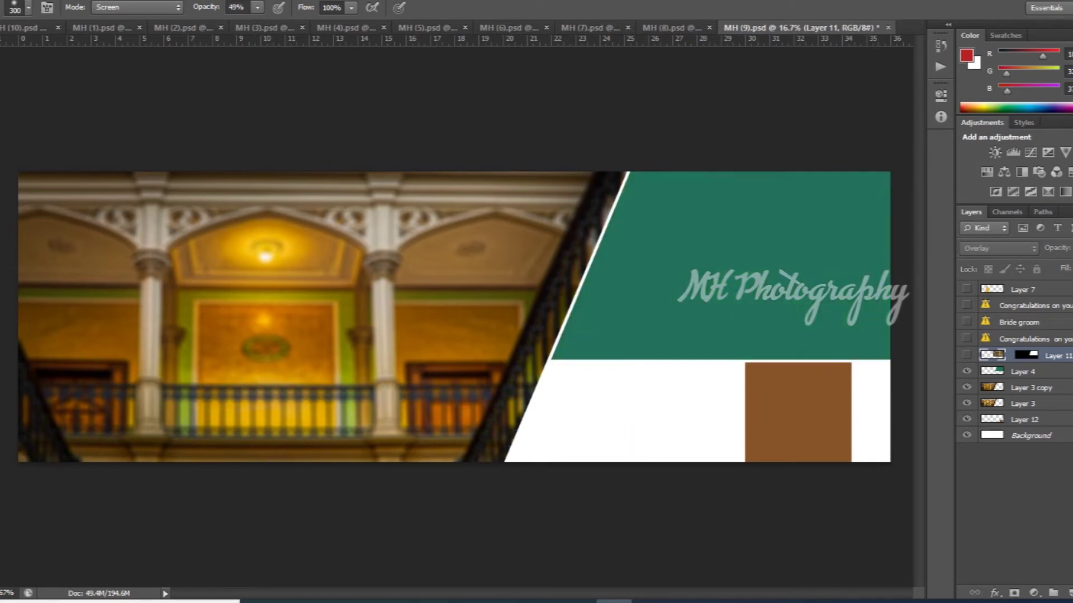
{"action": "left_click", "coordinate": [967, 371]}
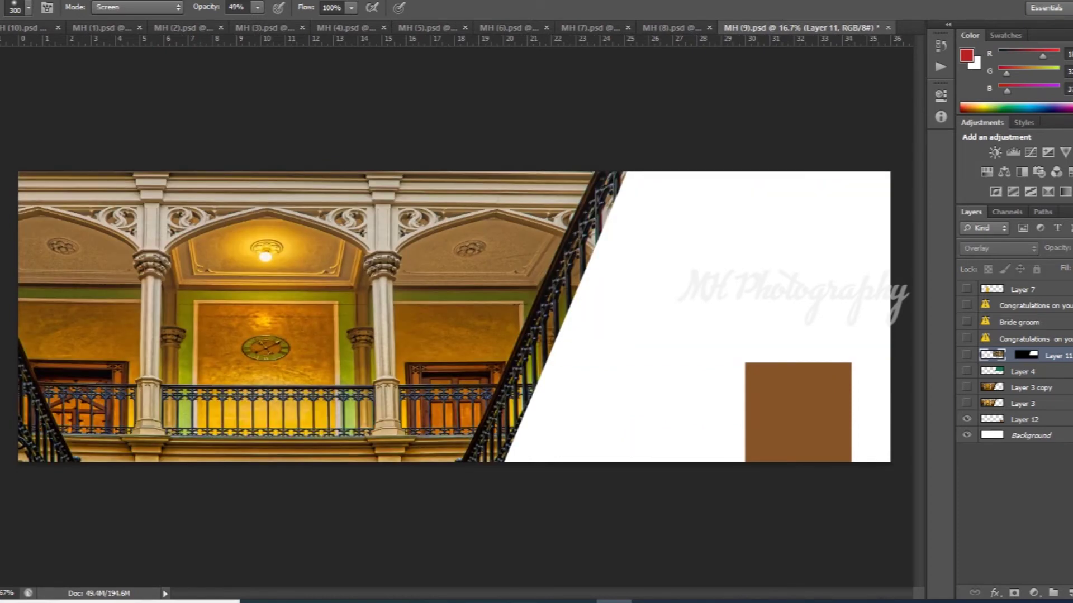
{"action": "left_click", "coordinate": [966, 435]}
{"action": "left_click", "coordinate": [966, 403]}
{"action": "left_click", "coordinate": [966, 371]}
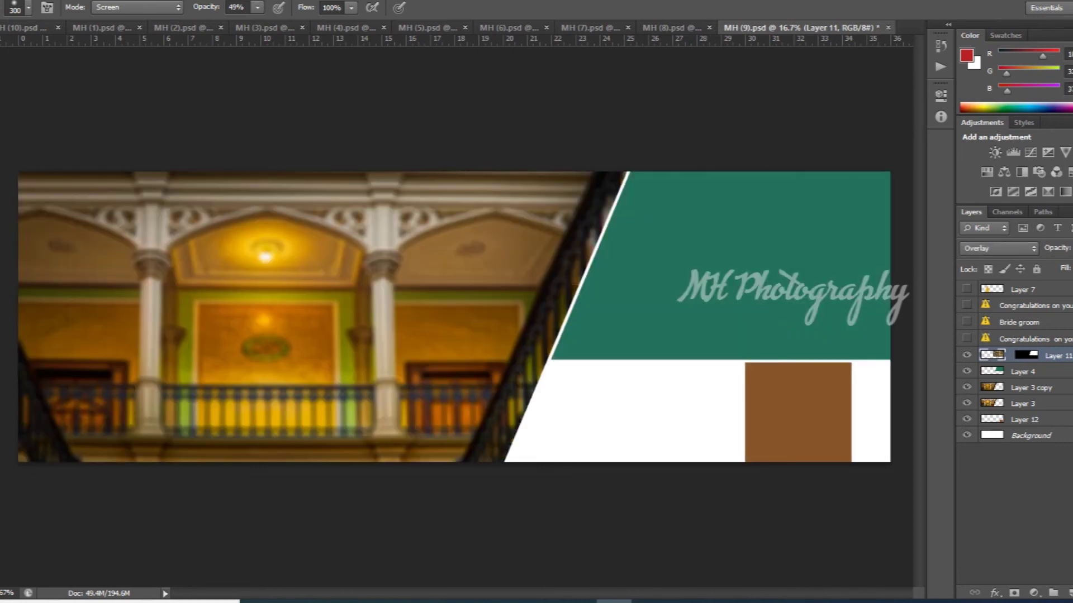
{"action": "left_click", "coordinate": [966, 322]}
{"action": "left_click", "coordinate": [967, 289]}
{"action": "key", "text": "ctrl+w"}
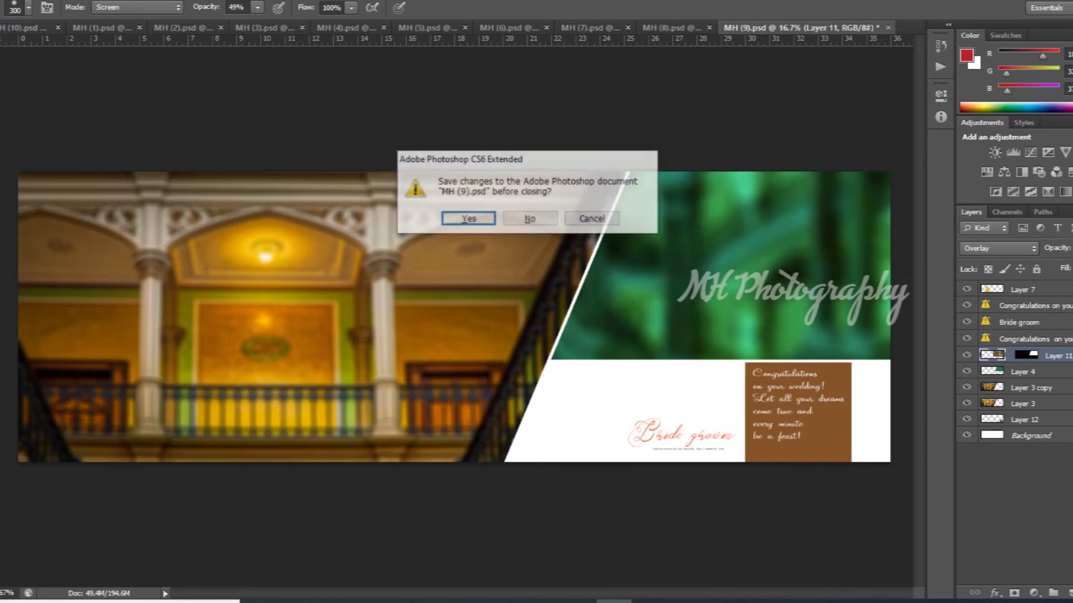
{"action": "key", "text": "Tab"}
{"action": "key", "text": "Return"}
Hide every MH (8) layer, from the Wedding label down to the Background.
{"action": "left_click", "coordinate": [966, 289]}
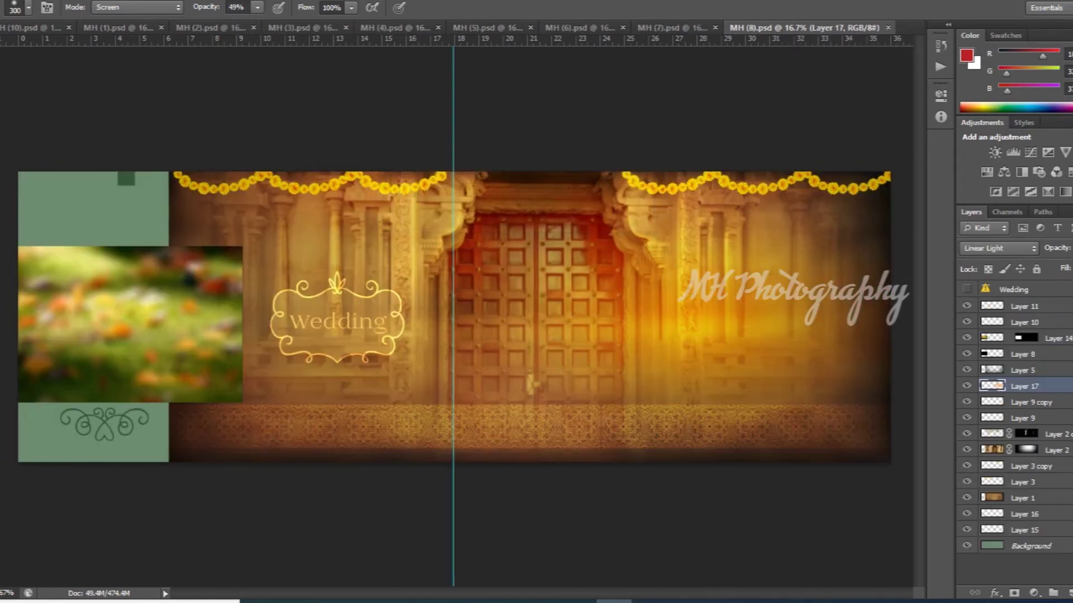
{"action": "left_click", "coordinate": [966, 306]}
{"action": "left_click", "coordinate": [966, 338]}
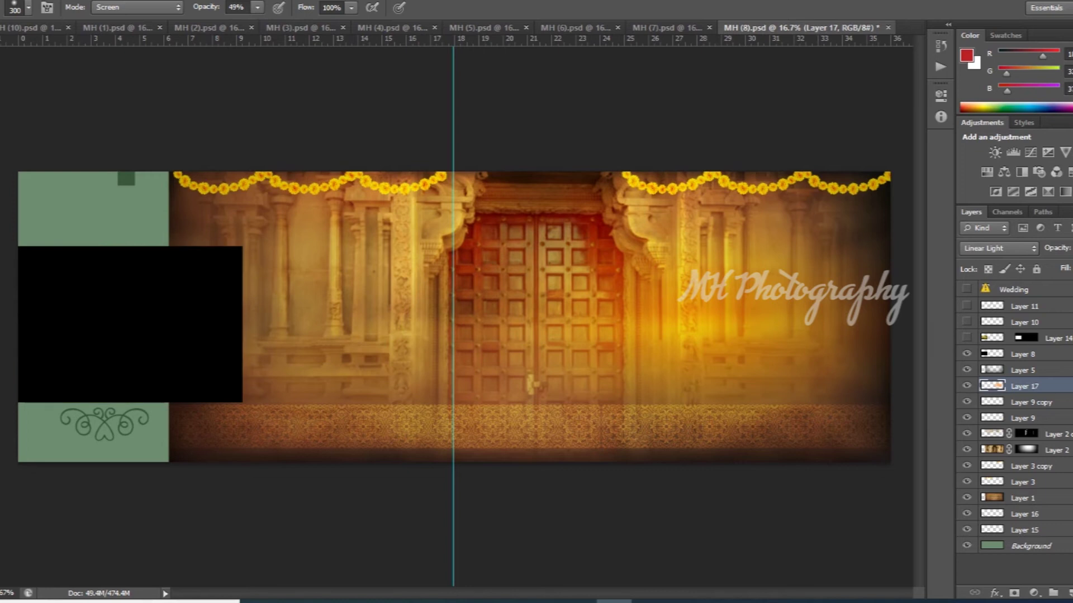
{"action": "left_click", "coordinate": [967, 354]}
{"action": "left_click", "coordinate": [967, 386]}
{"action": "left_click", "coordinate": [967, 403]}
{"action": "left_click", "coordinate": [966, 434]}
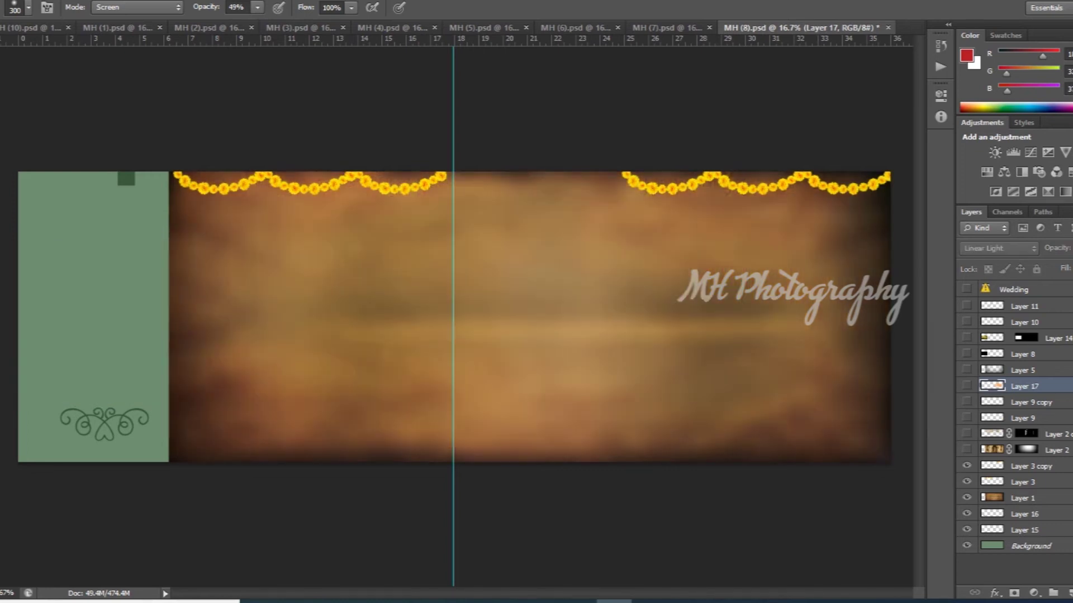
{"action": "left_click", "coordinate": [966, 466]}
{"action": "left_click", "coordinate": [967, 497]}
{"action": "left_click", "coordinate": [966, 529]}
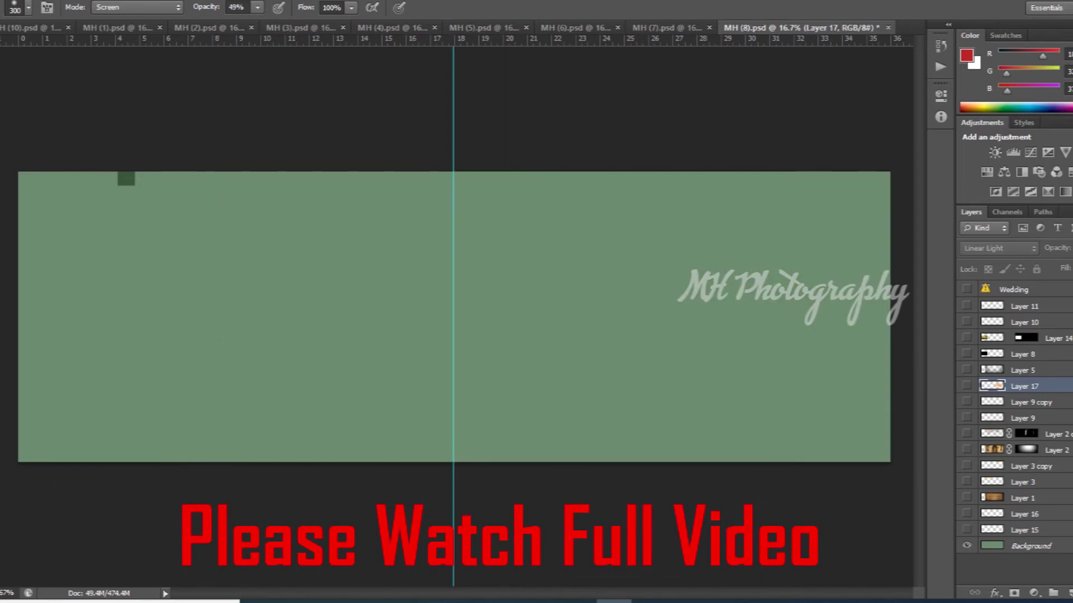
Close MH (8) without saving.
{"action": "key", "text": "ctrl+w"}
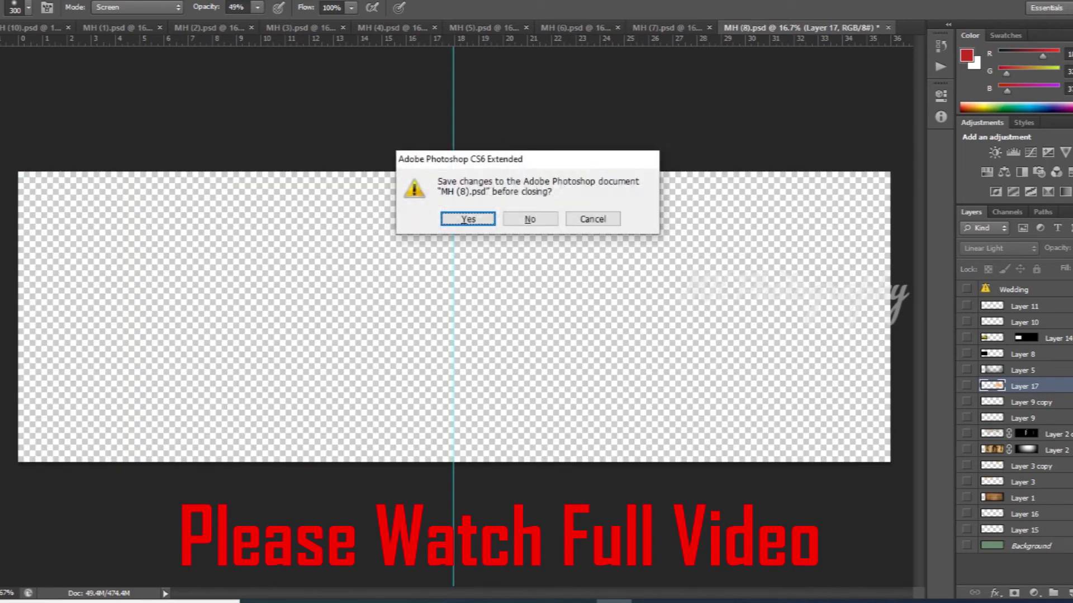
{"action": "key", "text": "Tab"}
{"action": "key", "text": "Return"}
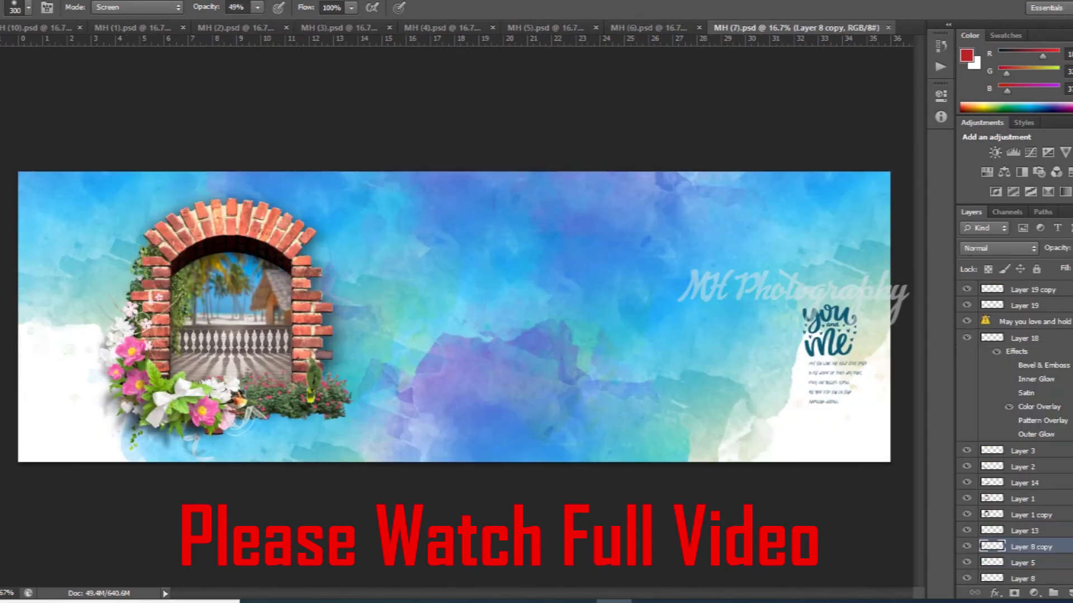
Hide MH (7)'s you and me text, Layer 18, arch flowers, brick arch and Layer 13 glow.
{"action": "left_click", "coordinate": [966, 305]}
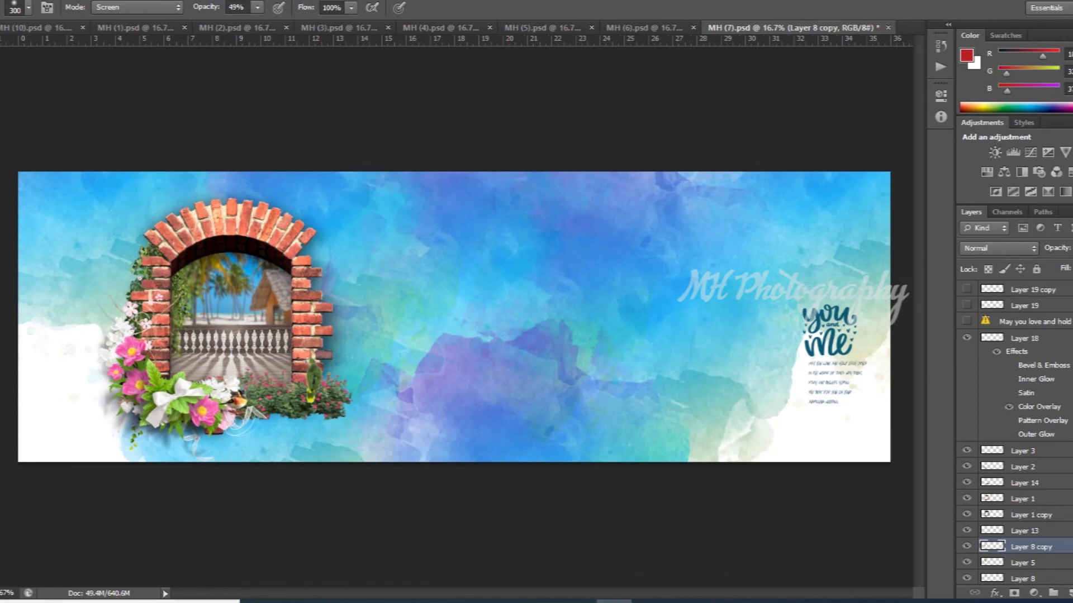
{"action": "left_click", "coordinate": [967, 338]}
{"action": "left_click", "coordinate": [966, 450]}
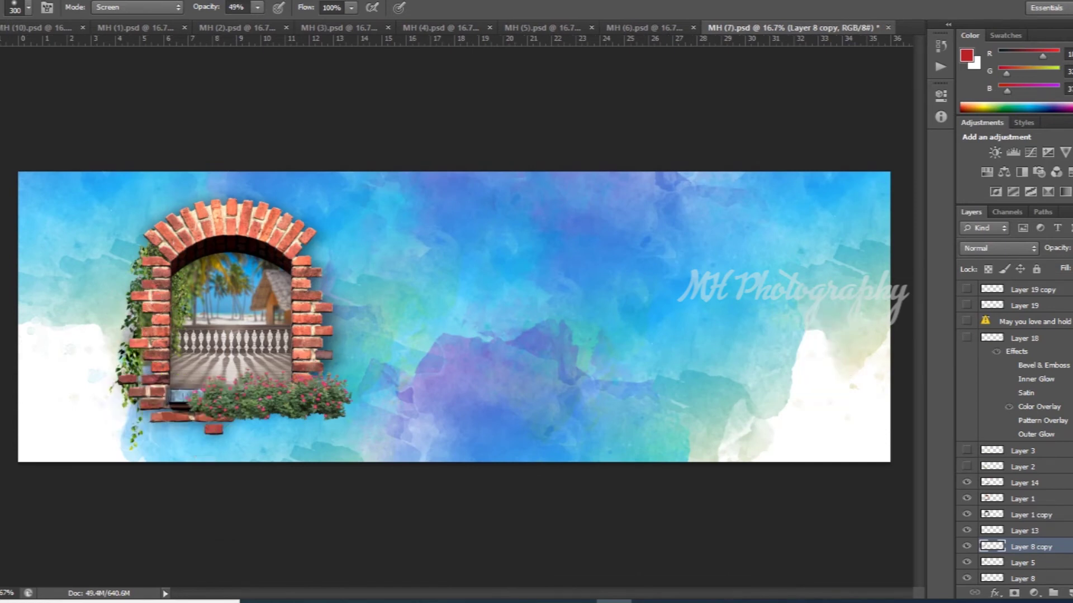
{"action": "left_click", "coordinate": [966, 483]}
{"action": "left_click", "coordinate": [967, 531]}
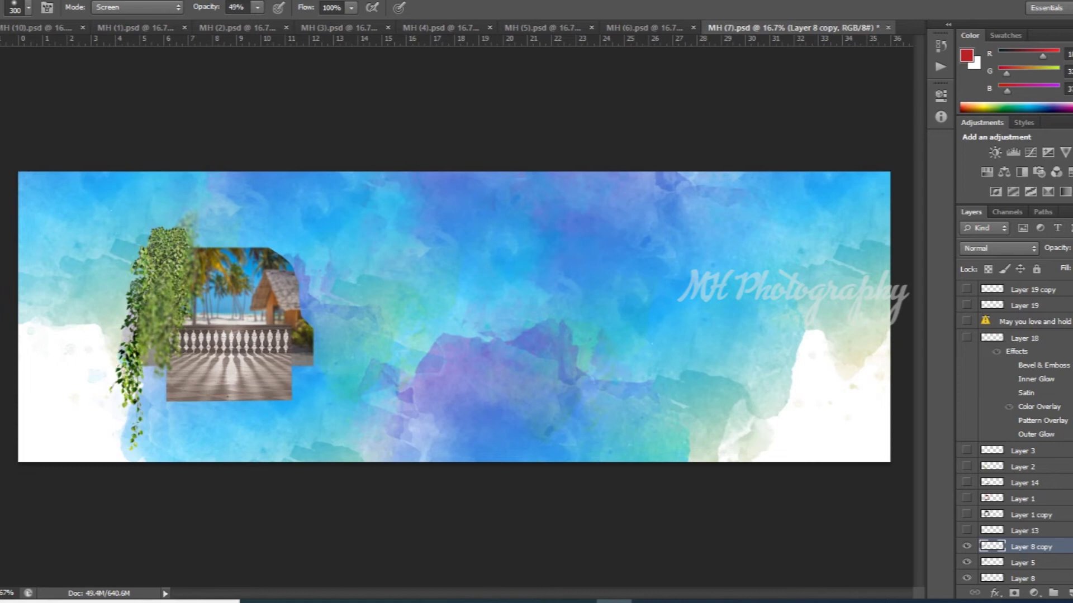
Hide MH (7)'s lower layers: white glow, ivy, balustrade, Layer 7 and watercolour copies.
{"action": "scroll", "coordinate": [1005, 430], "scroll_direction": "down", "scroll_amount": 3}
{"action": "scroll", "coordinate": [1006, 430], "scroll_direction": "down", "scroll_amount": 2}
{"action": "scroll", "coordinate": [1006, 430], "scroll_direction": "down", "scroll_amount": 2}
{"action": "left_click", "coordinate": [967, 369]}
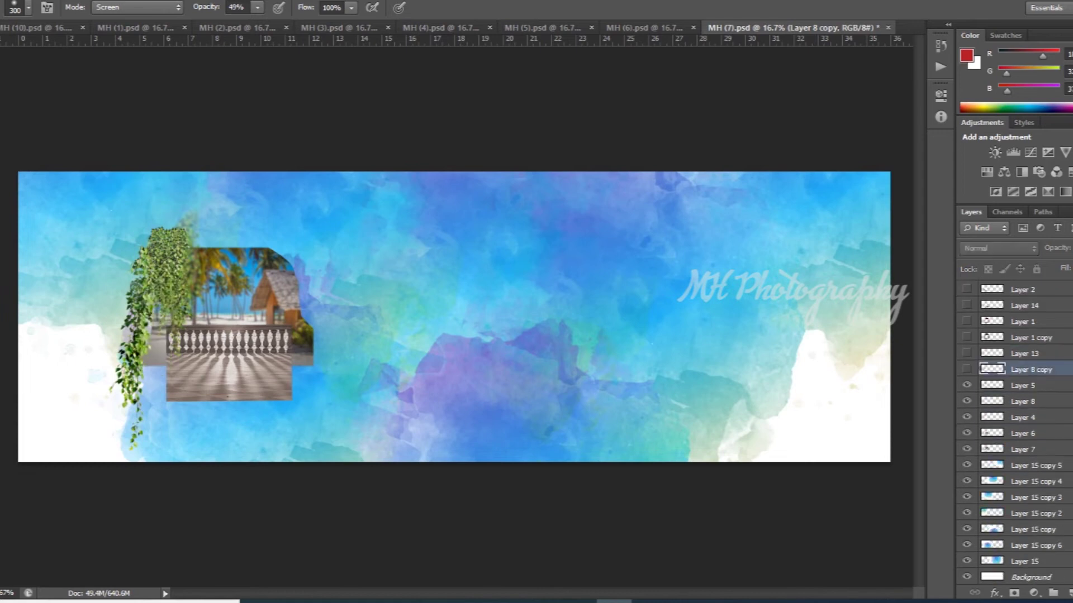
{"action": "left_click", "coordinate": [967, 401]}
{"action": "left_click", "coordinate": [966, 417]}
{"action": "left_click", "coordinate": [967, 433]}
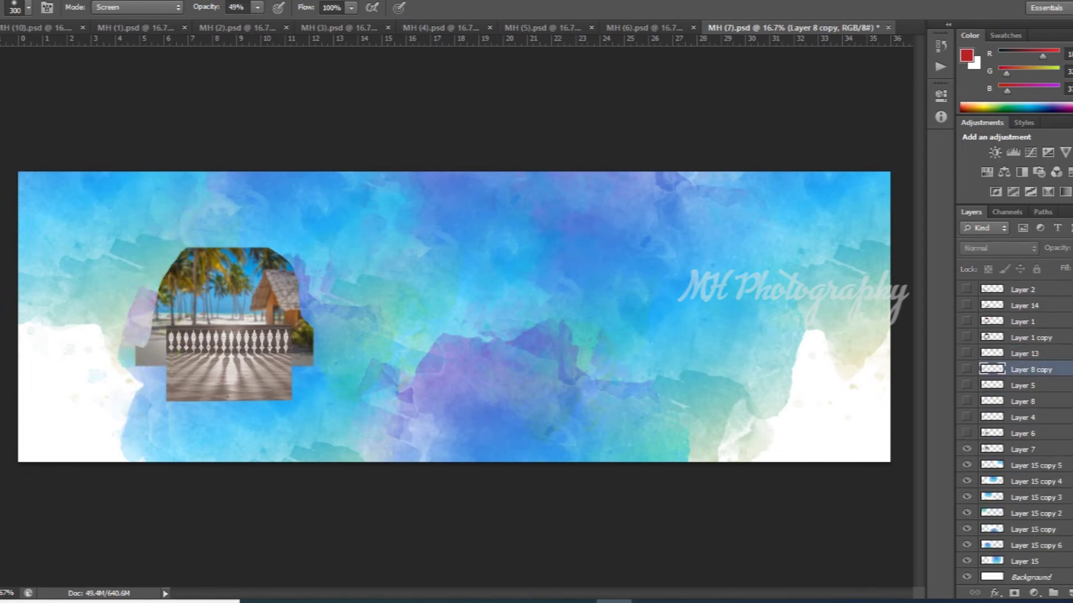
{"action": "left_click", "coordinate": [966, 466]}
{"action": "left_click", "coordinate": [966, 498]}
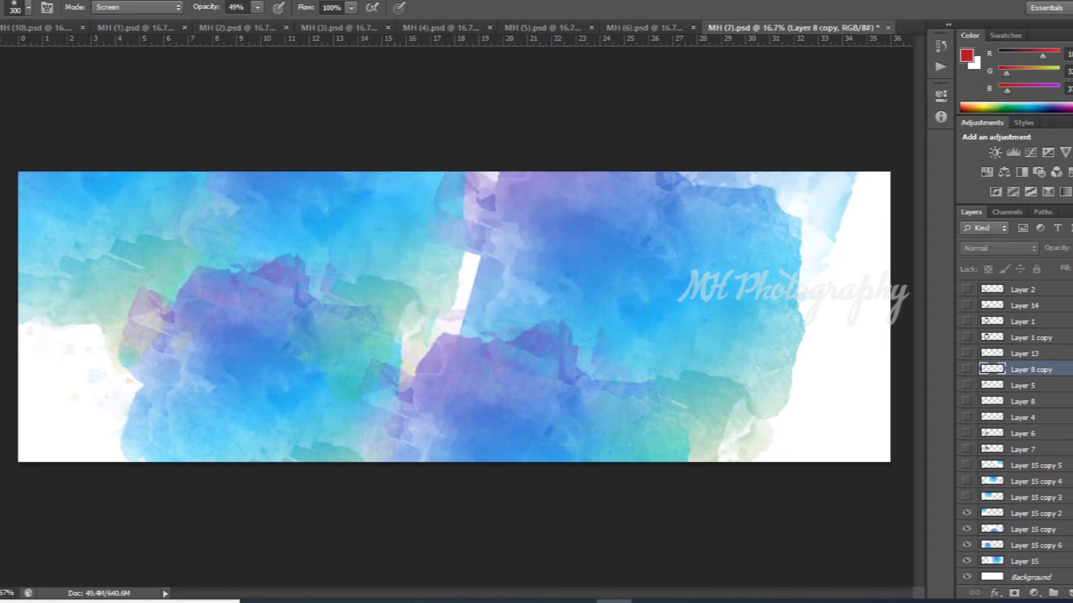
Close MH (7) unsaved, then hide MH (6)'s BRIDE & GROOM text and Layer 12 overlay.
{"action": "key", "text": "ctrl+w"}
{"action": "key", "text": "Tab"}
{"action": "key", "text": "Return"}
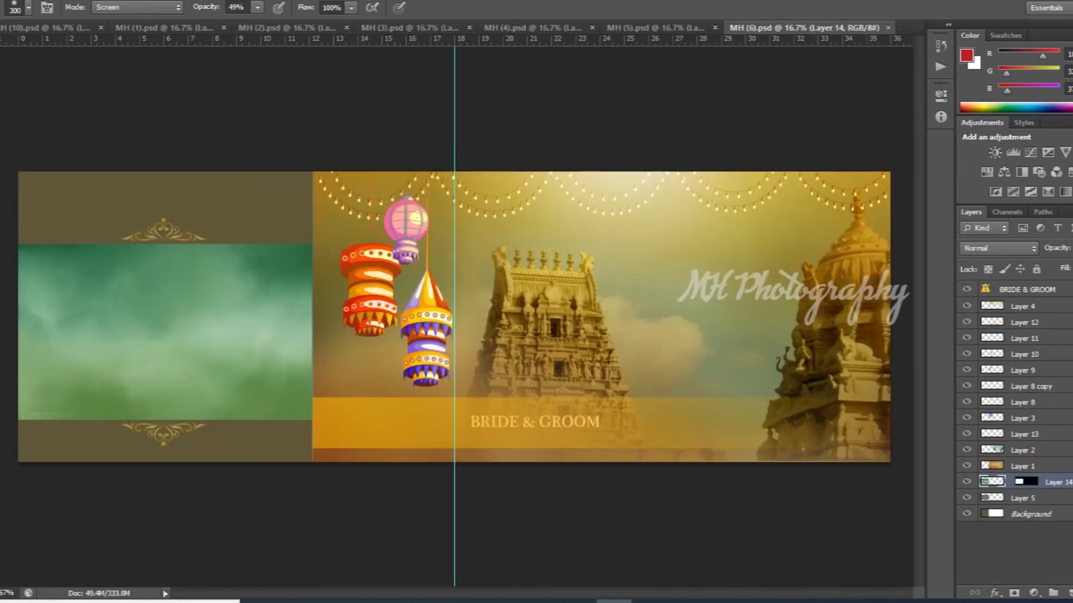
{"action": "left_click", "coordinate": [966, 289]}
{"action": "left_click", "coordinate": [966, 321]}
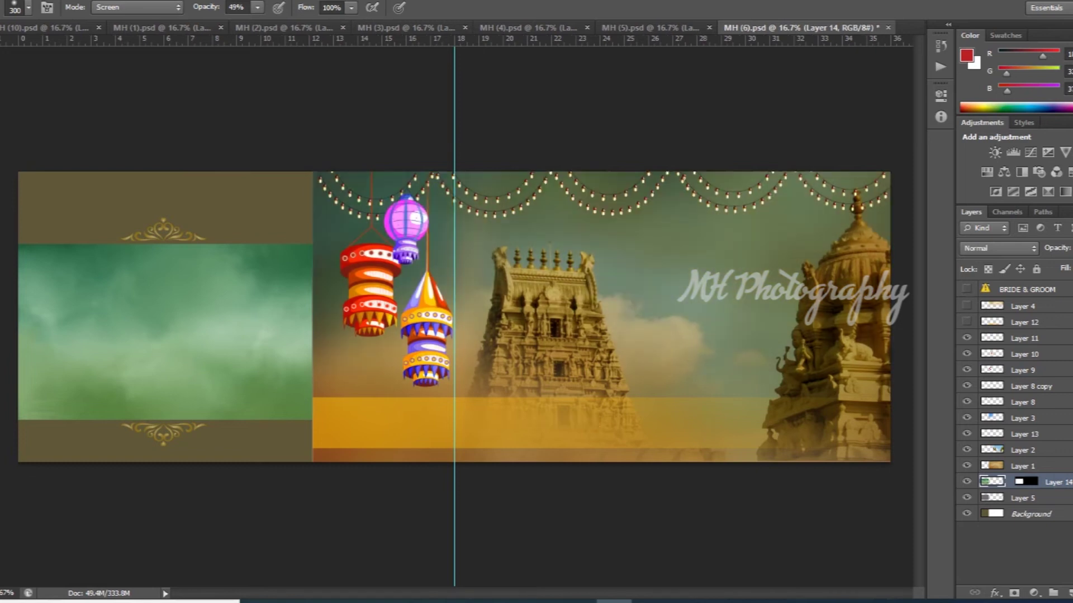
Hide MH (6)'s remaining lantern, light, temple and Background layers, then close it without saving.
{"action": "left_click", "coordinate": [967, 354]}
{"action": "left_click", "coordinate": [966, 338]}
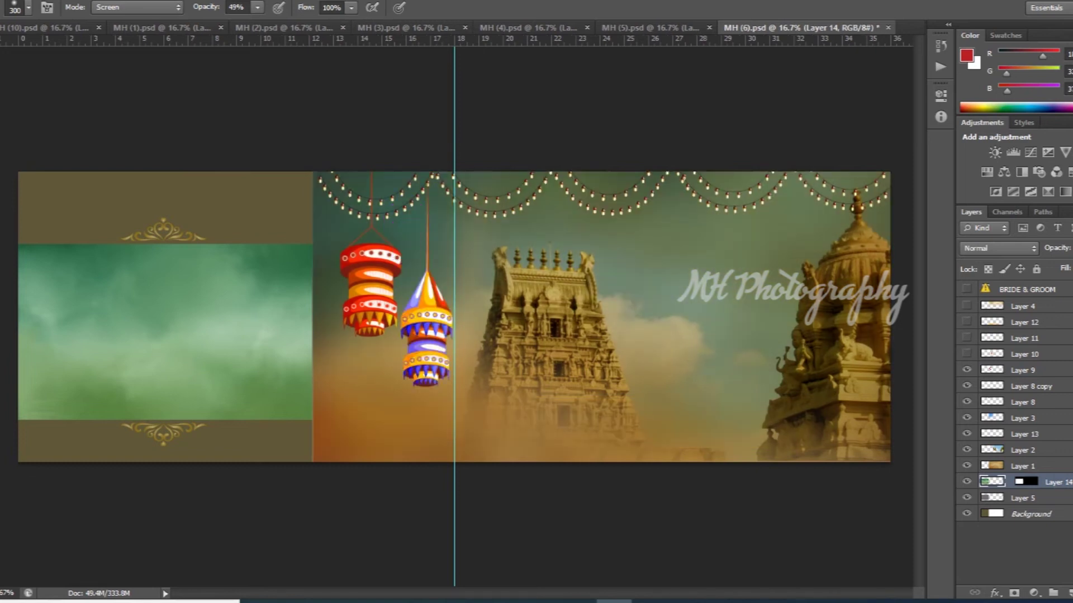
{"action": "left_click", "coordinate": [966, 370]}
{"action": "left_click", "coordinate": [967, 403]}
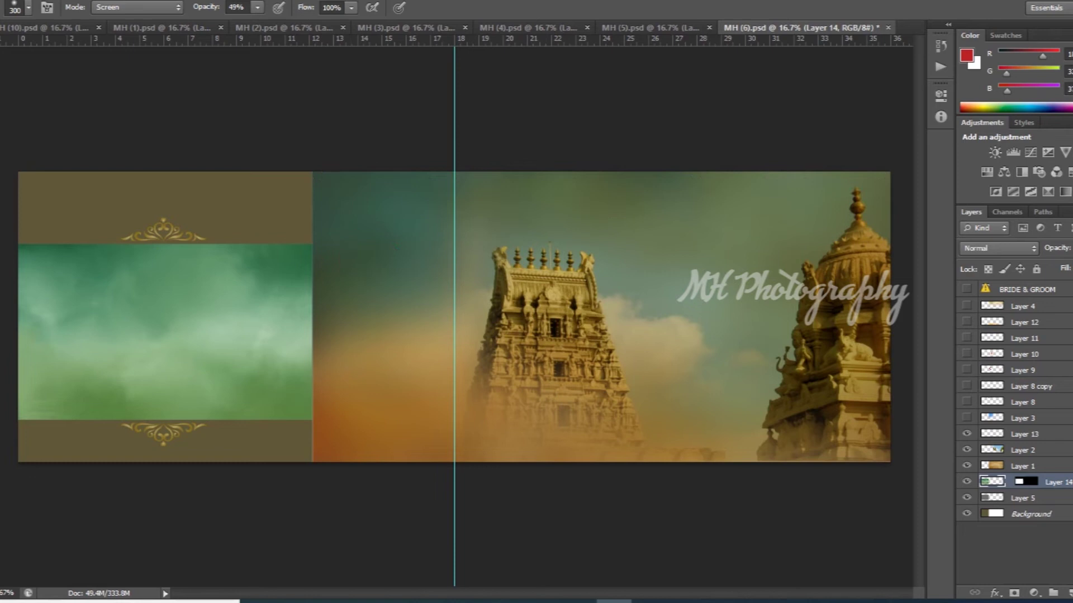
{"action": "left_click", "coordinate": [967, 434]}
{"action": "left_click", "coordinate": [966, 466]}
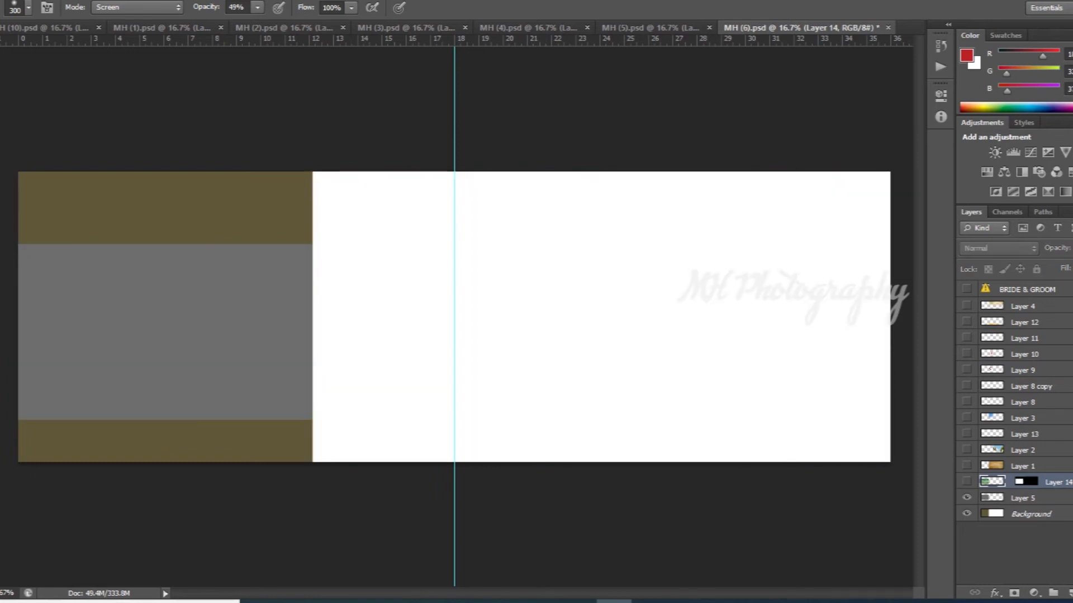
{"action": "left_click", "coordinate": [966, 497]}
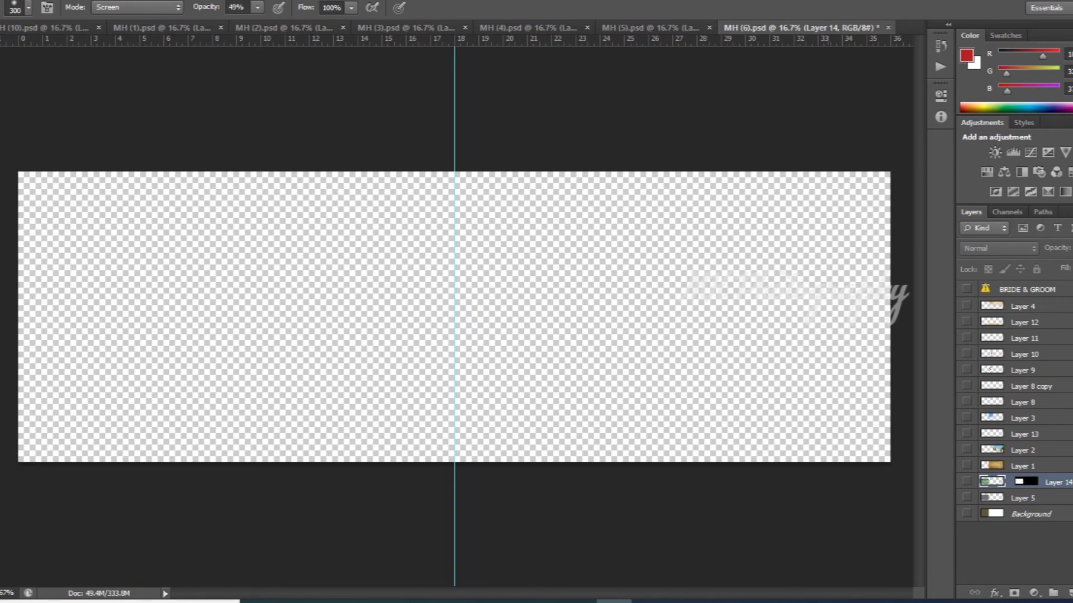
{"action": "key", "text": "ctrl+w"}
{"action": "key", "text": "n"}
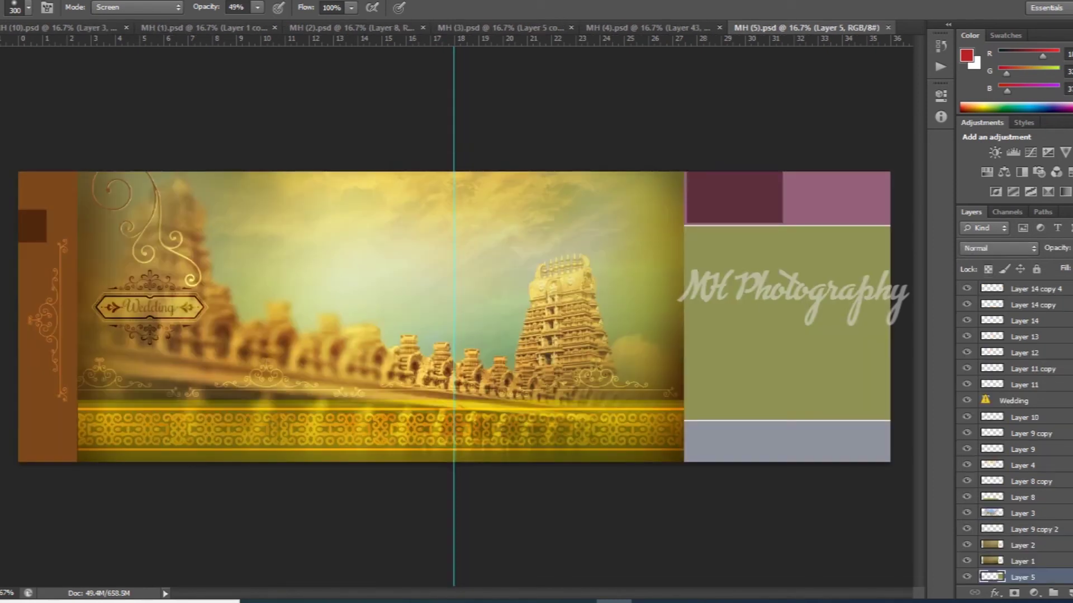
Hide MH (5)'s ornament, Wedding label, tint, temple and photo layers, then close it unsaved.
{"action": "left_click", "coordinate": [966, 305]}
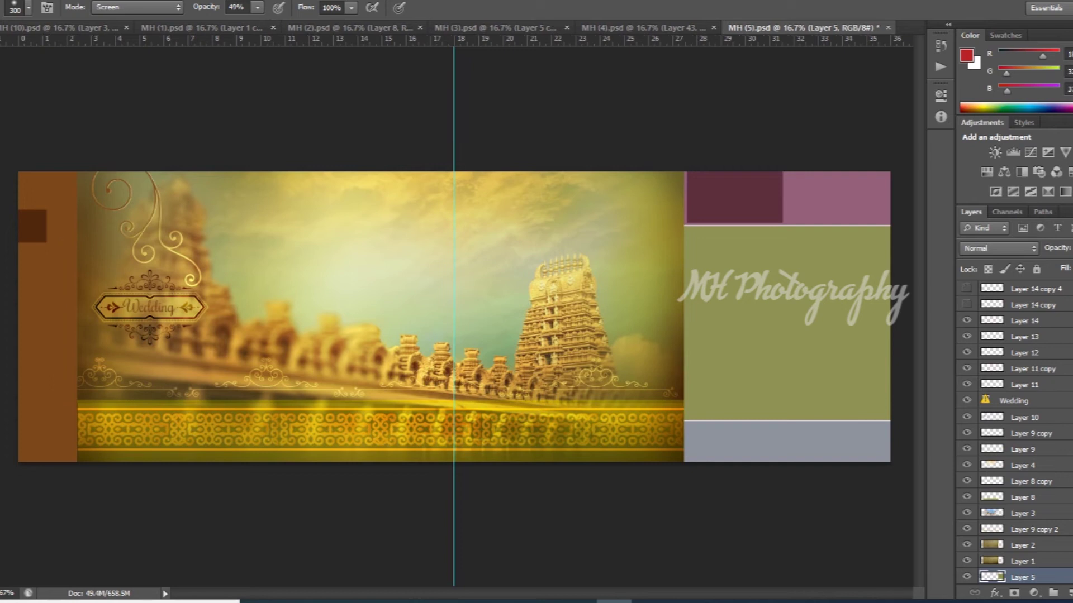
{"action": "left_click", "coordinate": [967, 336]}
{"action": "left_click", "coordinate": [966, 369]}
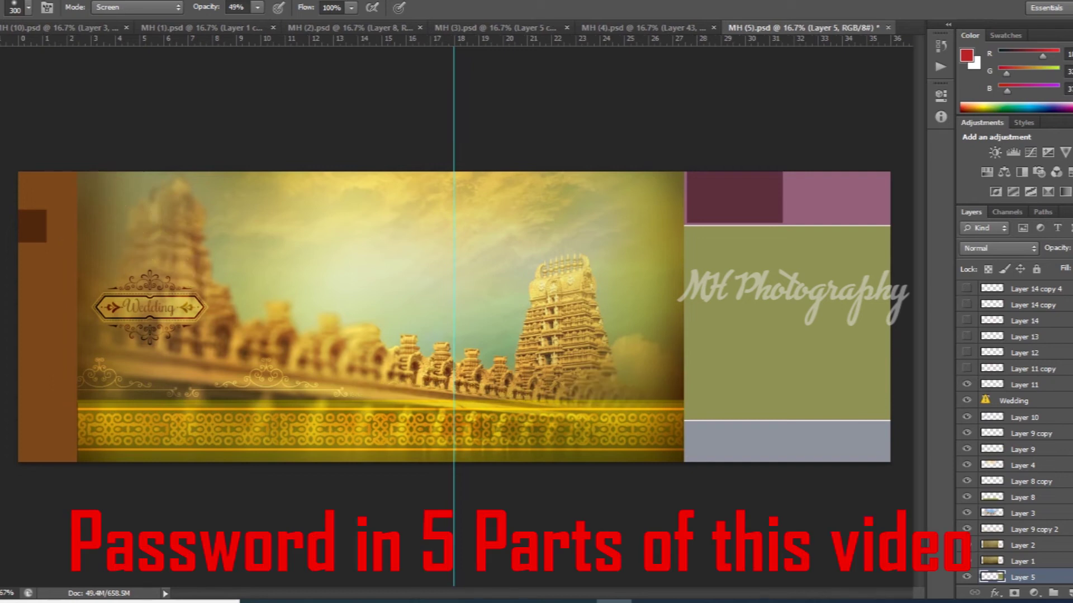
{"action": "left_click", "coordinate": [967, 384]}
{"action": "left_click", "coordinate": [966, 417]}
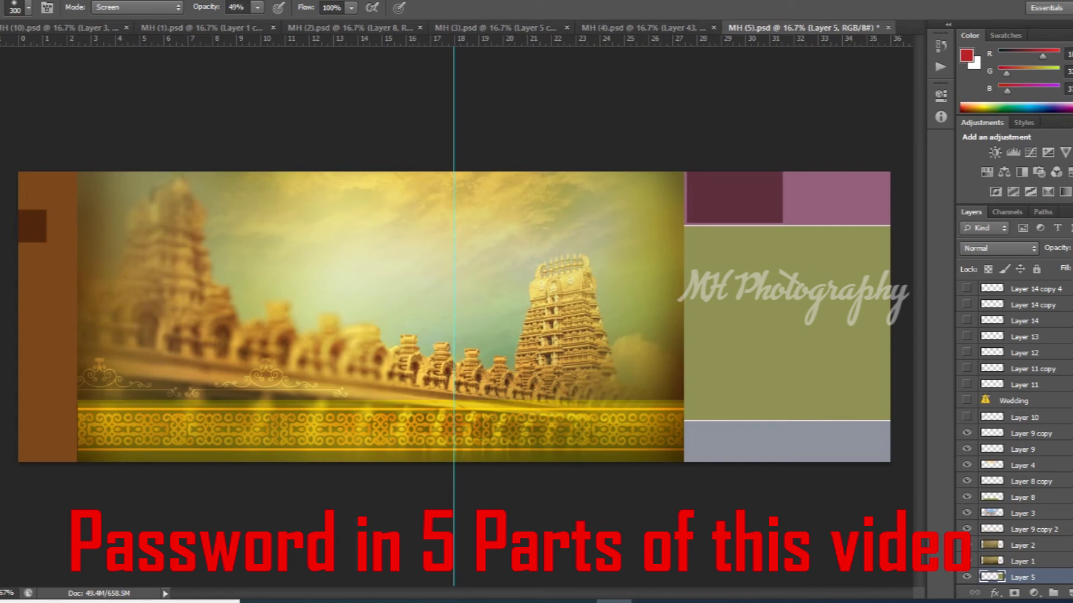
{"action": "left_click", "coordinate": [967, 448]}
{"action": "left_click", "coordinate": [966, 481]}
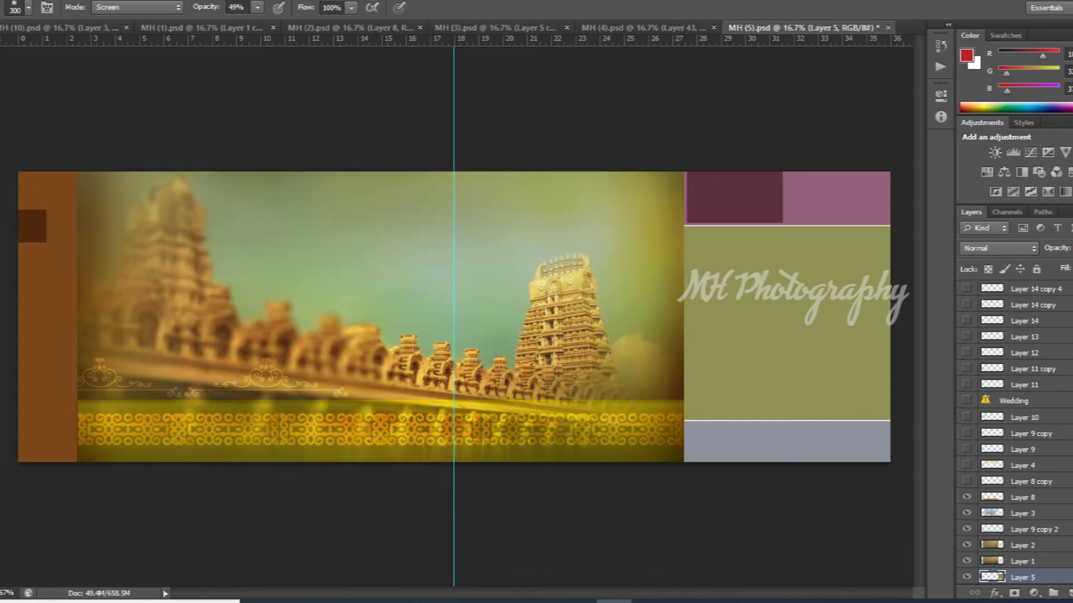
{"action": "left_click", "coordinate": [966, 513]}
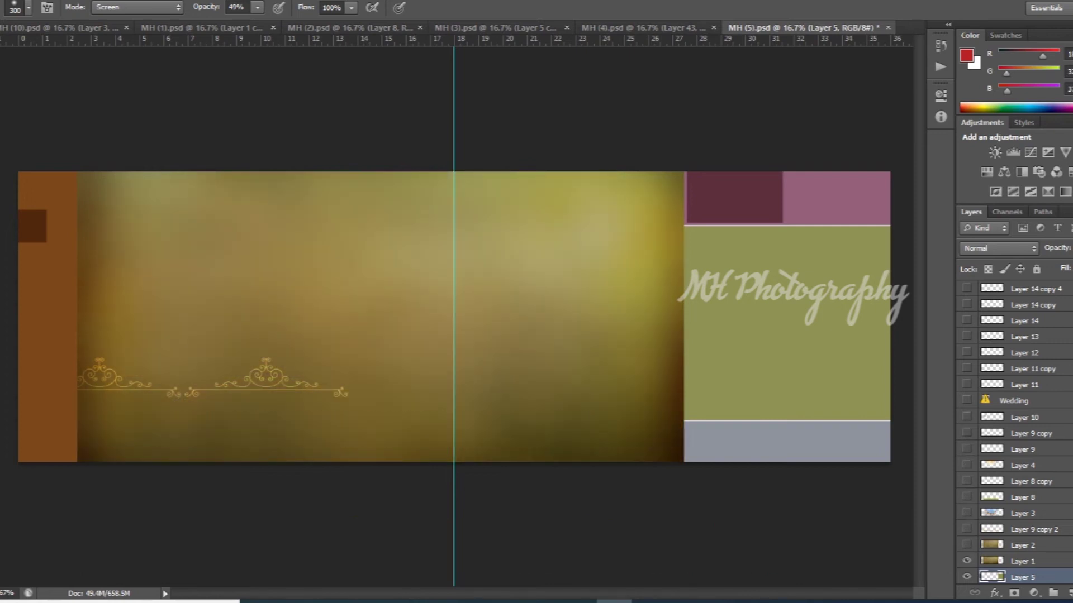
{"action": "left_click", "coordinate": [966, 577]}
{"action": "key", "text": "ctrl+w"}
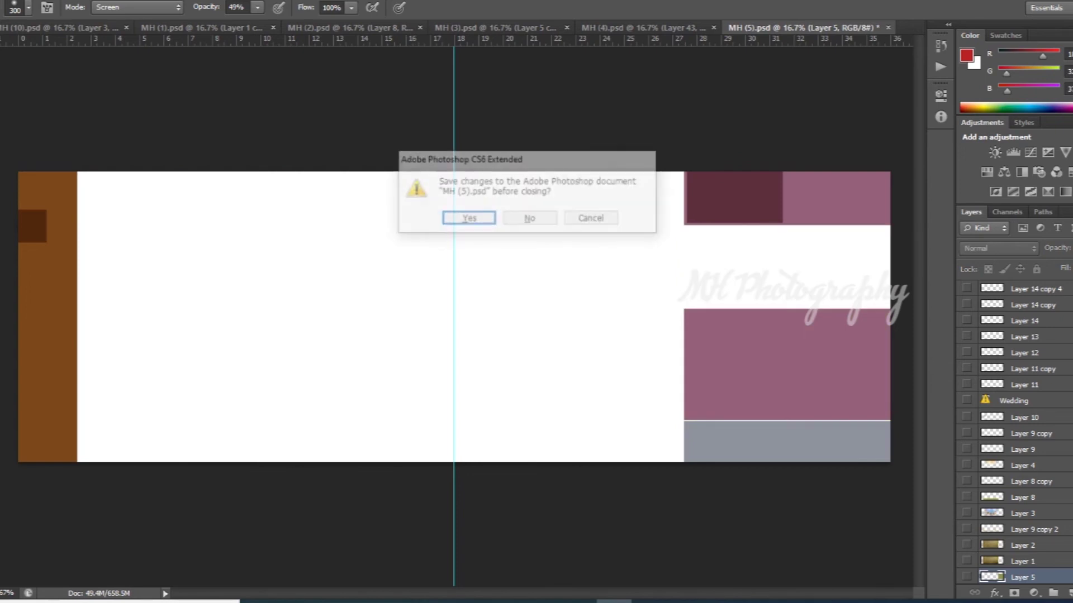
{"action": "key", "text": "Tab"}
{"action": "key", "text": "Return"}
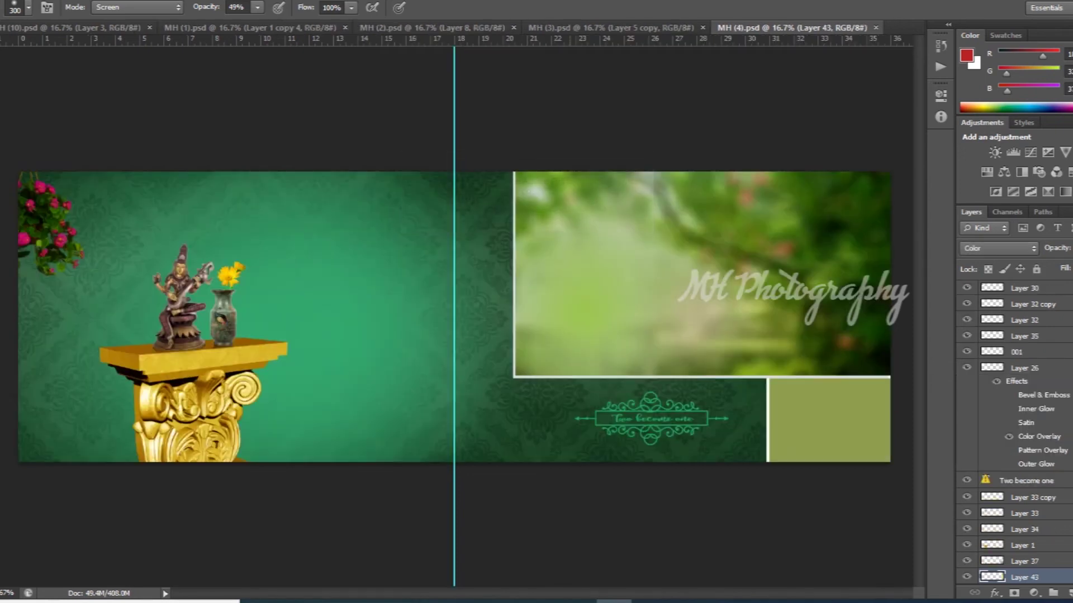
Hide MH (4)'s vase, flower, Two become one text, statue and pedestal layers, then close it unsaved.
{"action": "left_click", "coordinate": [966, 319]}
{"action": "left_click", "coordinate": [967, 351]}
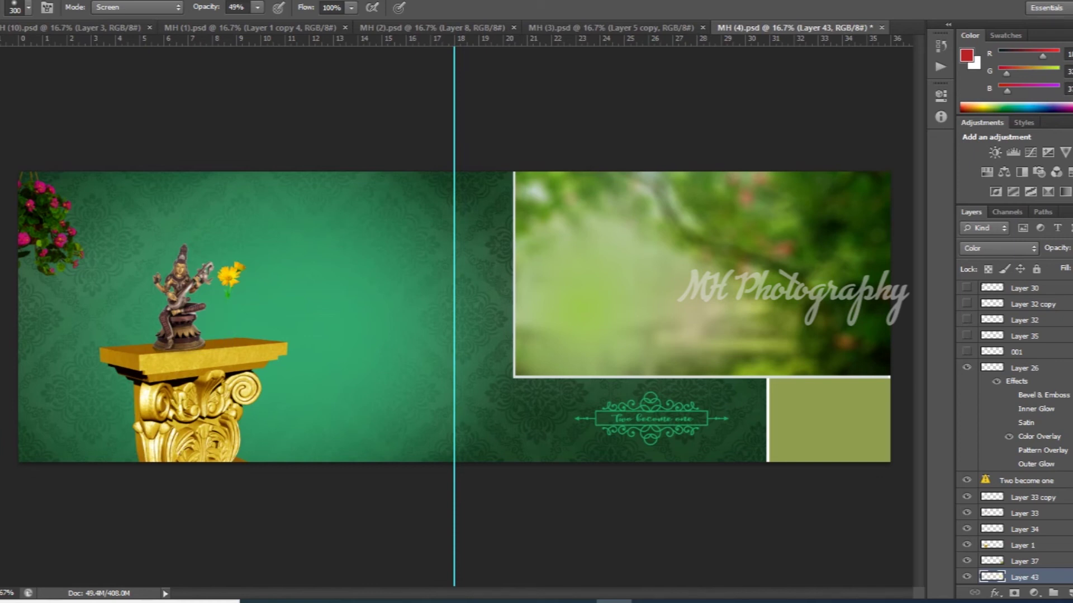
{"action": "left_click", "coordinate": [966, 481]}
{"action": "left_click", "coordinate": [967, 497]}
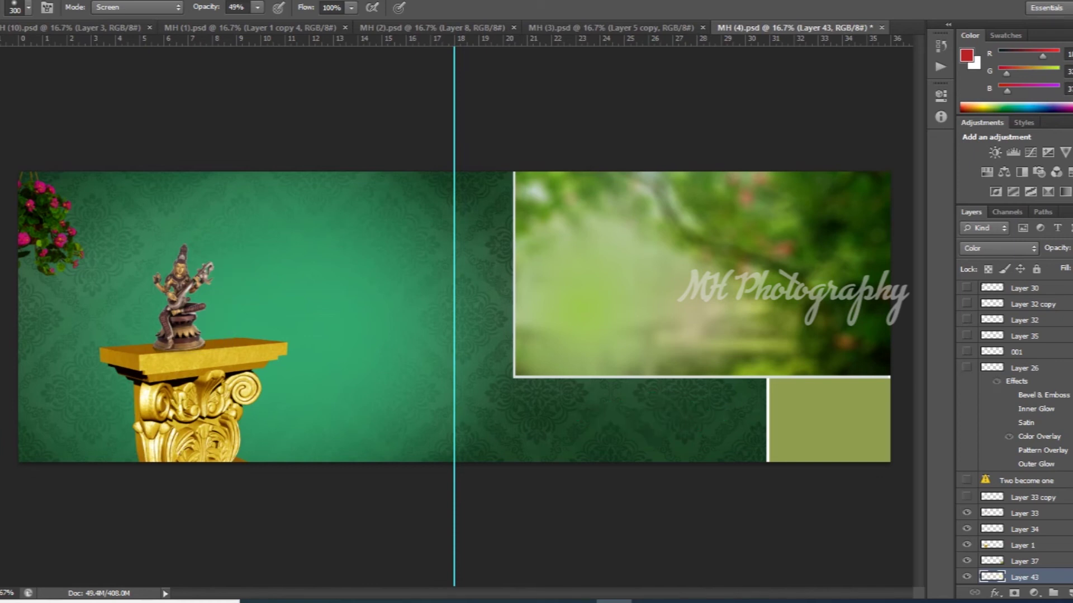
{"action": "left_click", "coordinate": [966, 528]}
{"action": "left_click", "coordinate": [966, 561]}
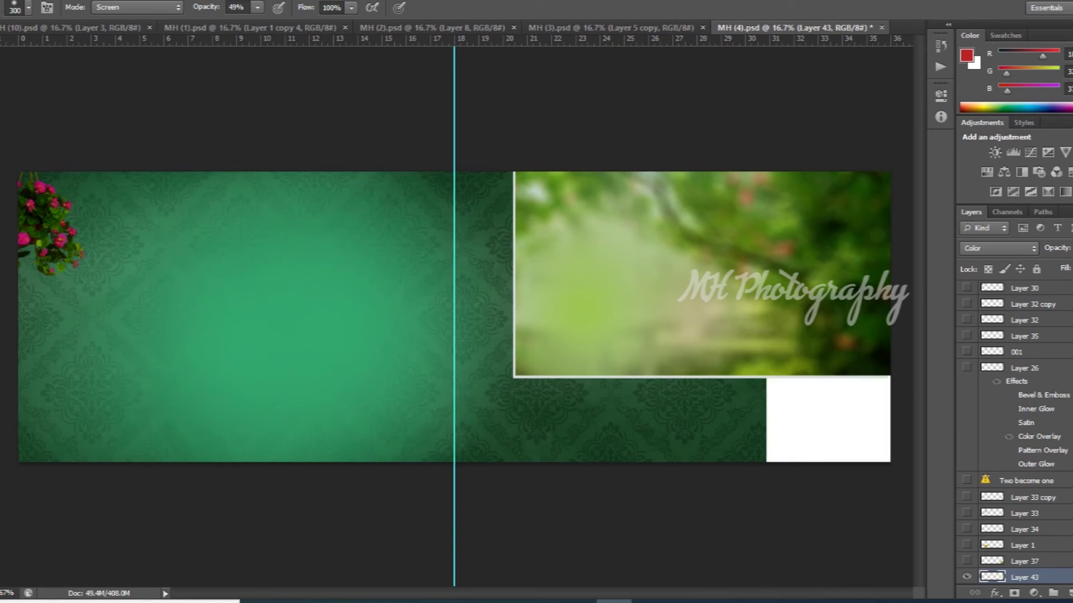
{"action": "key", "text": "ctrl+w"}
{"action": "key", "text": "n"}
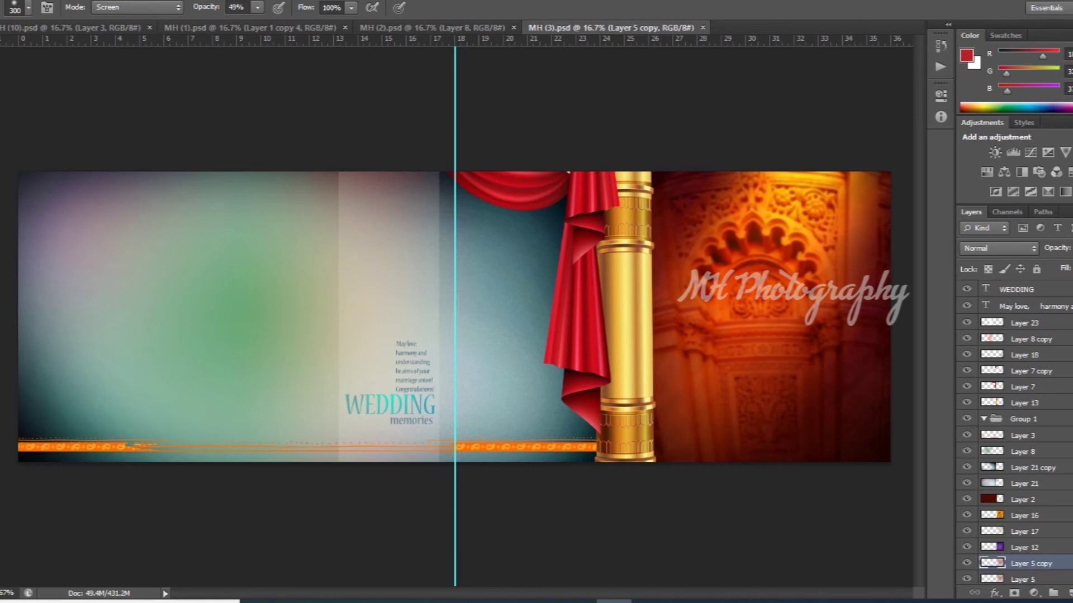
Hide MH (3)'s May love text, curtain, pillar and background layers, then close it unsaved.
{"action": "left_click", "coordinate": [967, 306]}
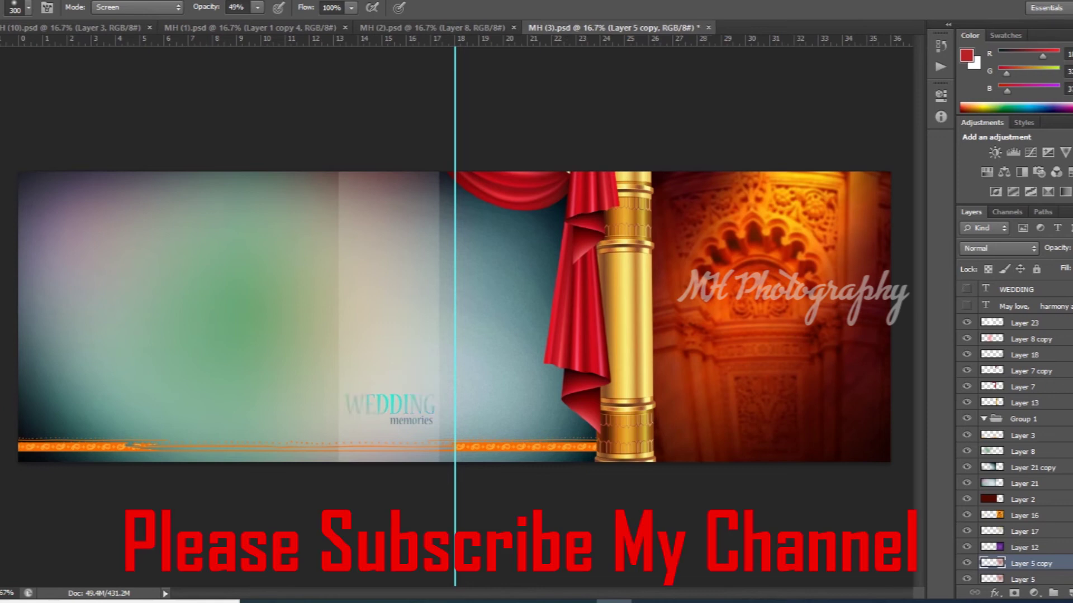
{"action": "left_click", "coordinate": [966, 355]}
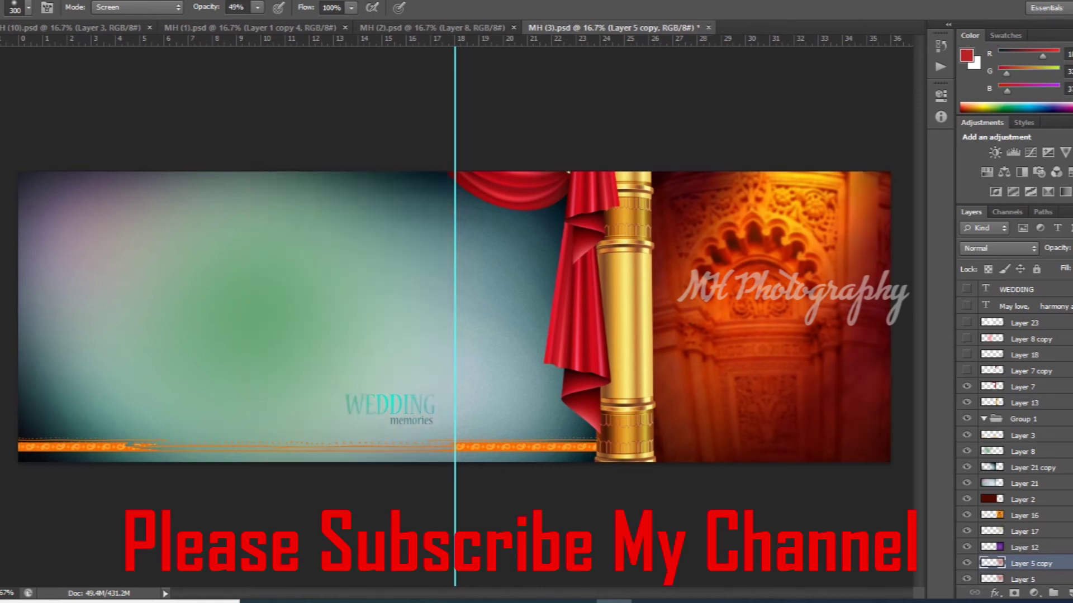
{"action": "left_click", "coordinate": [967, 387]}
{"action": "left_click", "coordinate": [966, 418]}
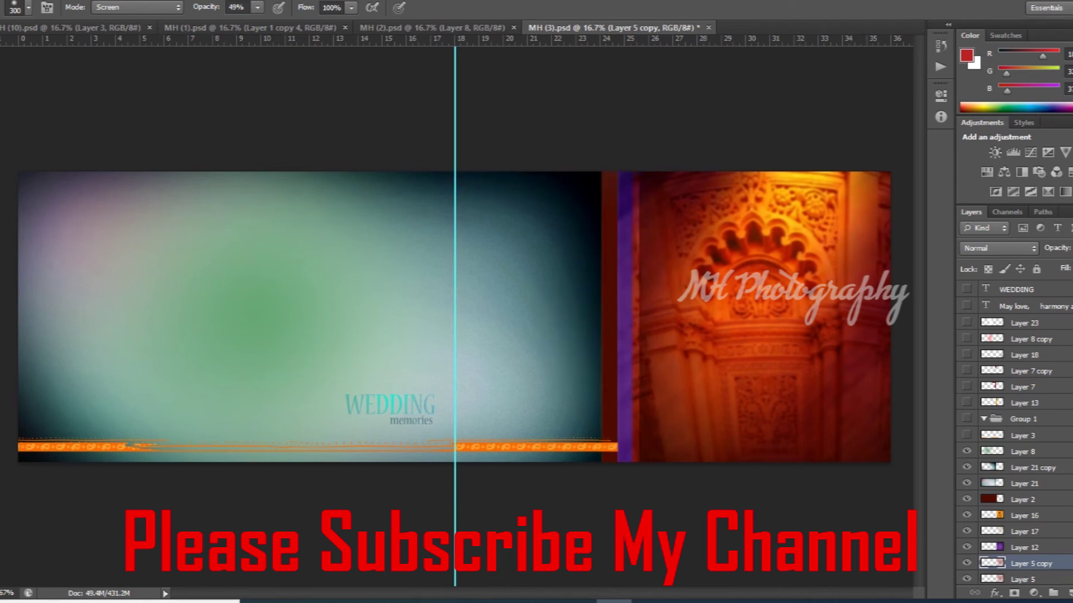
{"action": "left_click", "coordinate": [966, 452]}
{"action": "left_click", "coordinate": [966, 483]}
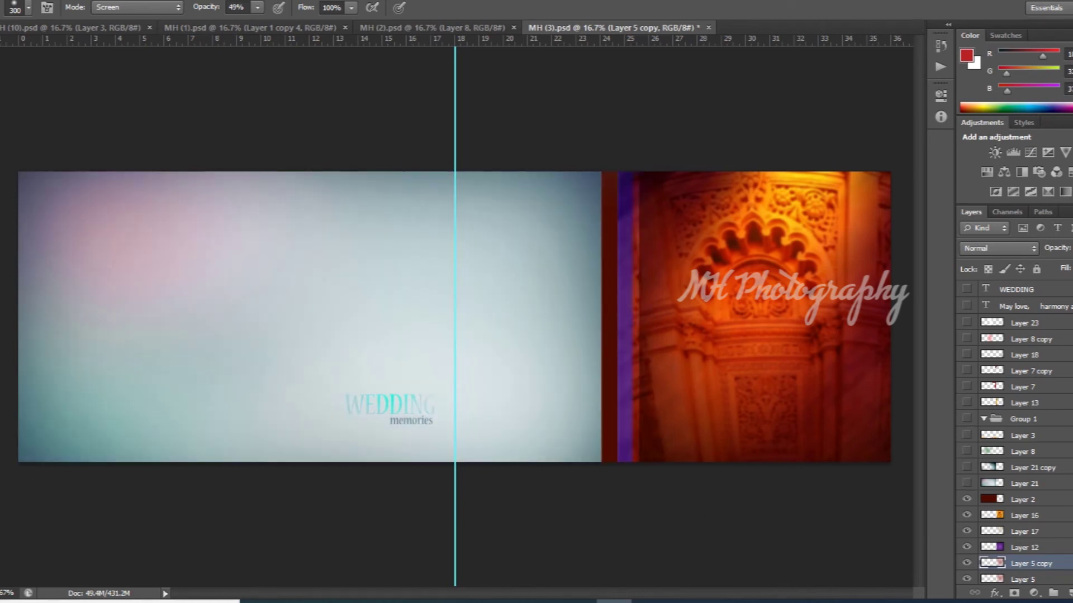
{"action": "left_click", "coordinate": [966, 515]}
{"action": "left_click", "coordinate": [966, 531]}
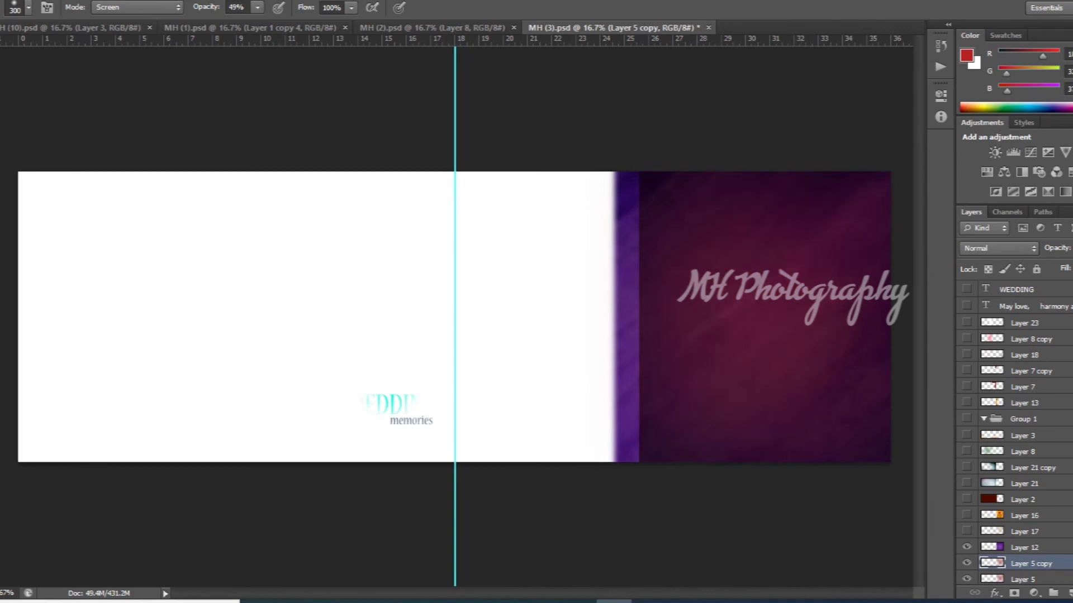
{"action": "key", "text": "ctrl+w"}
{"action": "key", "text": "Tab"}
{"action": "key", "text": "Return"}
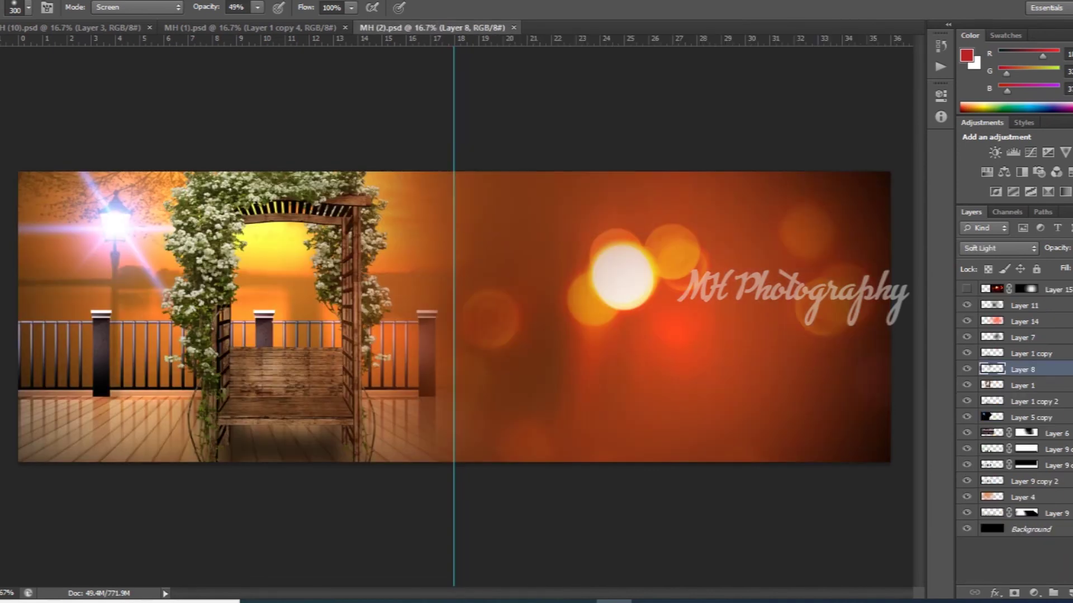
Hide MH (2)'s bokeh, right-page, Layer 8 and arch-lamp layers.
{"action": "key", "text": "Delete"}
{"action": "left_click", "coordinate": [967, 322]}
{"action": "left_click", "coordinate": [966, 353]}
{"action": "left_click", "coordinate": [966, 369]}
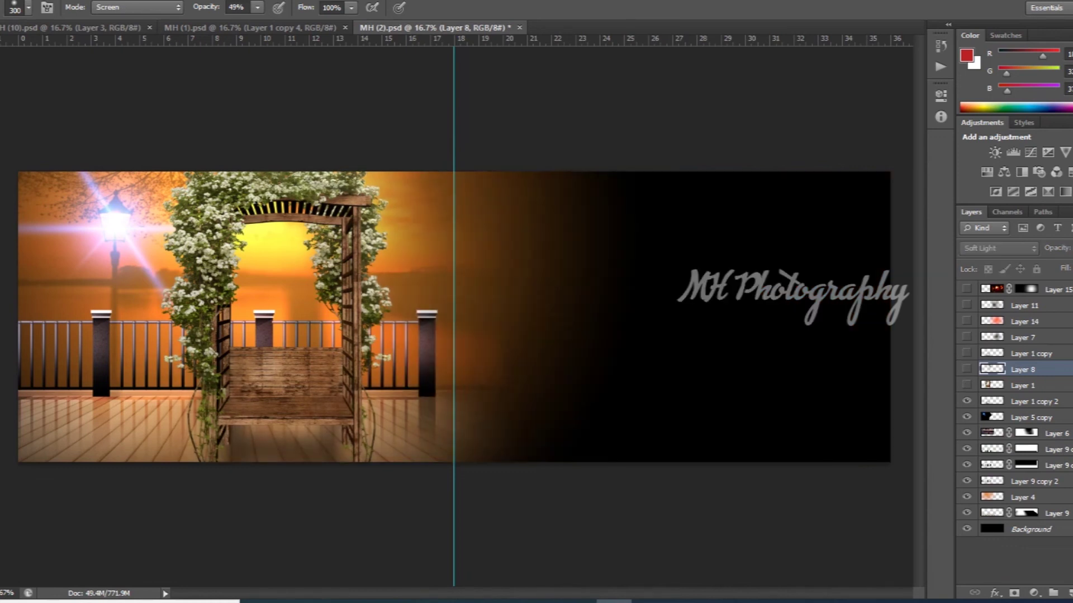
{"action": "left_click", "coordinate": [967, 402]}
Hide MH (2)'s remaining arch, wall, railing and Background layers, then close it unsaved.
{"action": "left_click", "coordinate": [967, 433]}
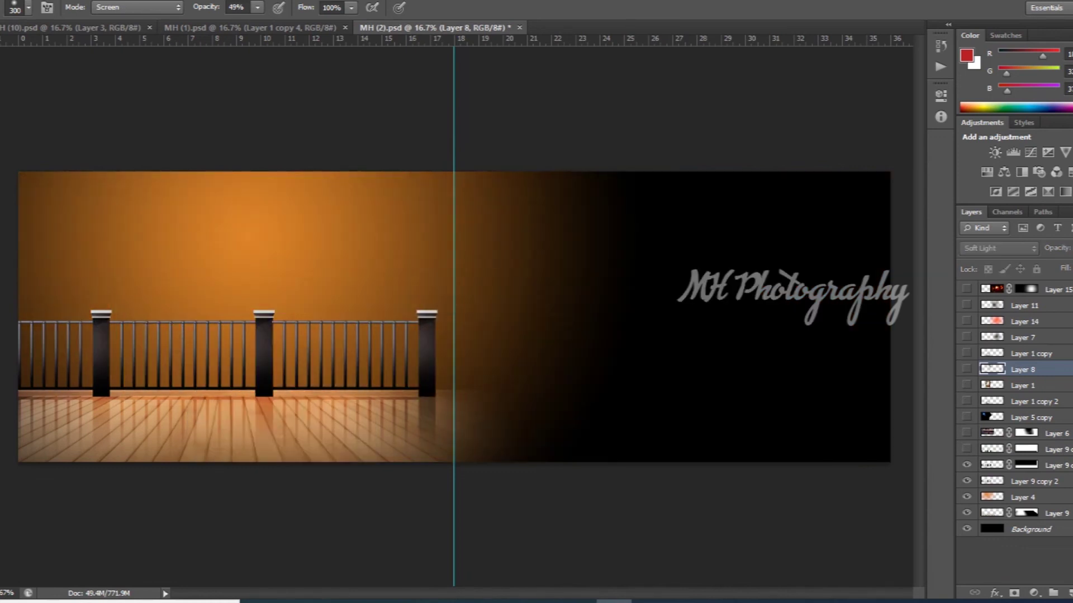
{"action": "left_click", "coordinate": [966, 464]}
{"action": "left_click", "coordinate": [966, 497]}
{"action": "left_click", "coordinate": [966, 529]}
{"action": "key", "text": "ctrl+w"}
{"action": "left_click", "coordinate": [529, 218]}
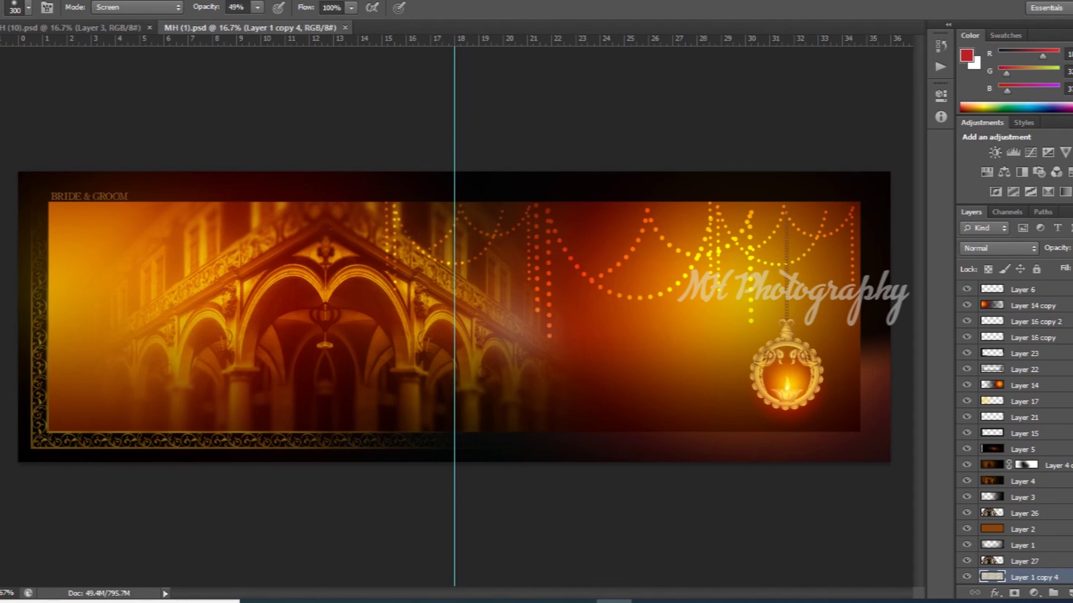
Hide MH (1)'s Layer 6, mm text, hanging-light, glow and overlay layers.
{"action": "left_click", "coordinate": [967, 289]}
{"action": "left_click", "coordinate": [967, 321]}
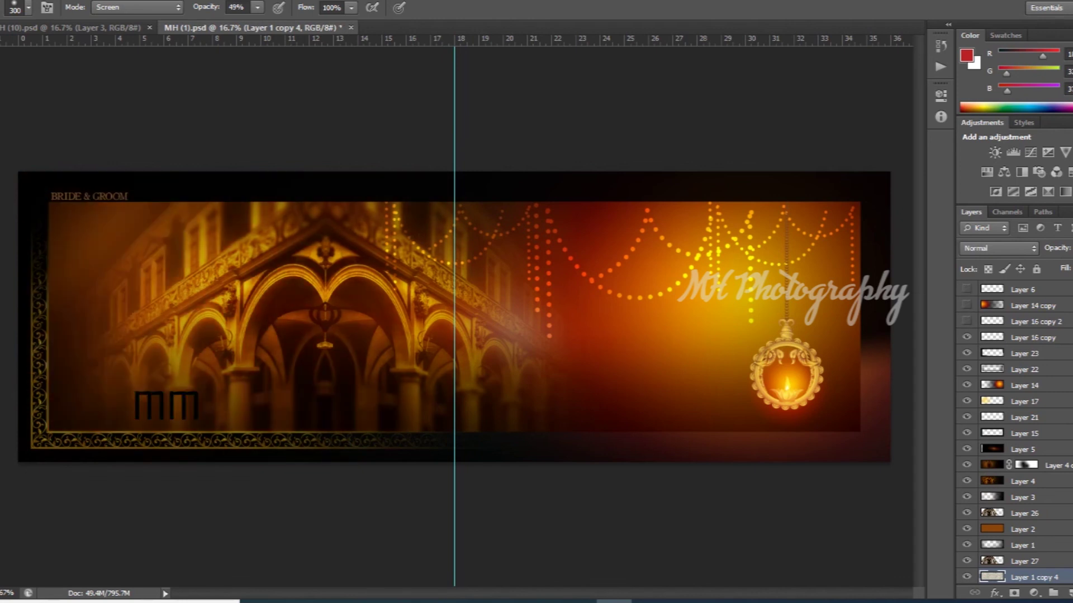
{"action": "left_click", "coordinate": [967, 338]}
{"action": "left_click", "coordinate": [966, 370]}
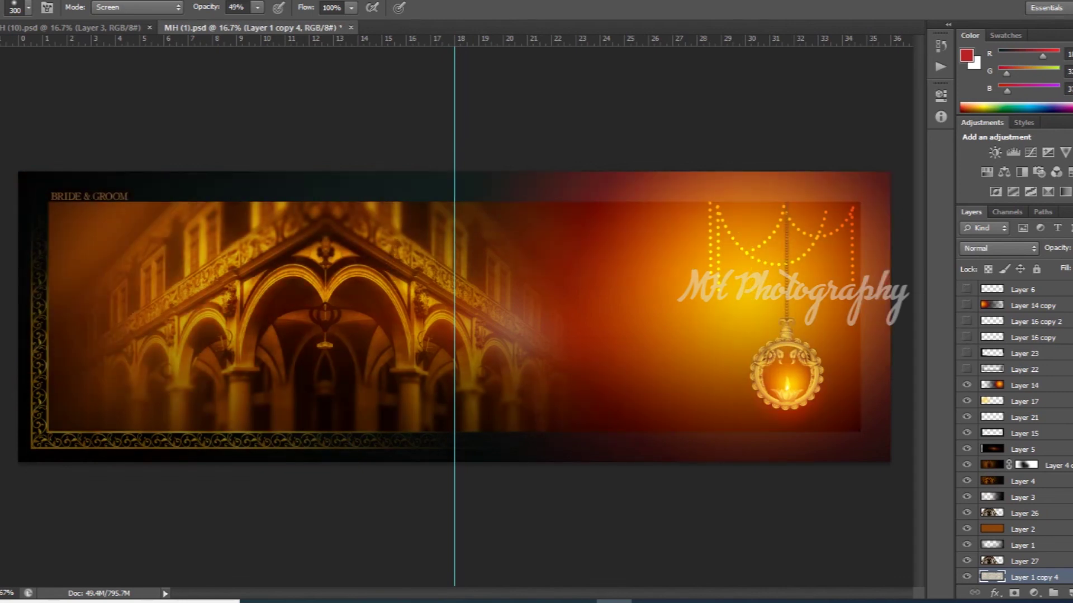
{"action": "left_click", "coordinate": [967, 401]}
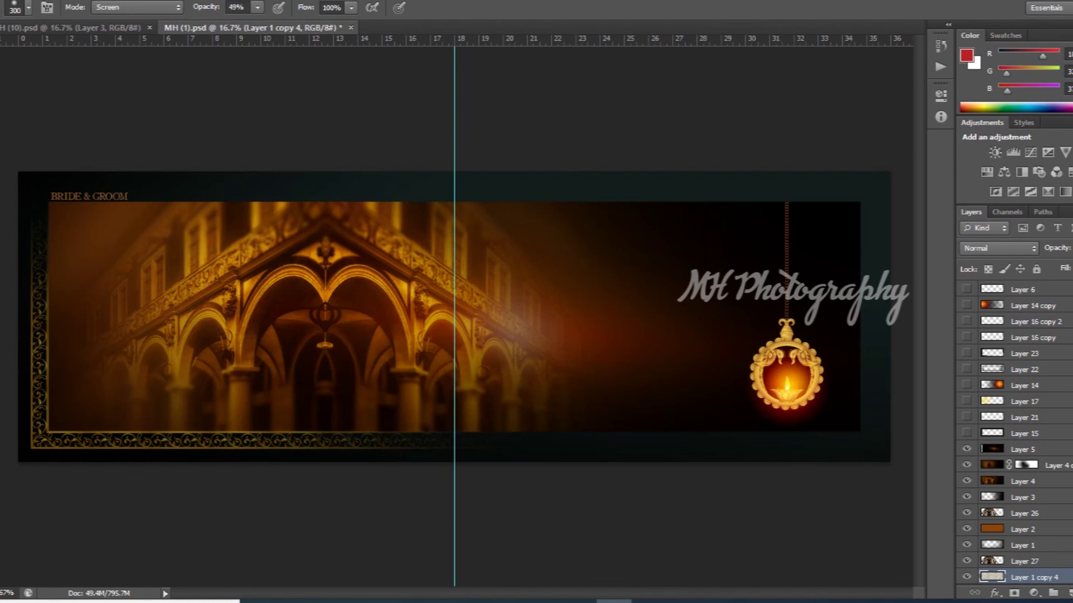
{"action": "left_click", "coordinate": [967, 449]}
Hide MH (1)'s building, Layer 1 copy 4 and Background layers, then close it unsaved.
{"action": "left_click", "coordinate": [967, 481]}
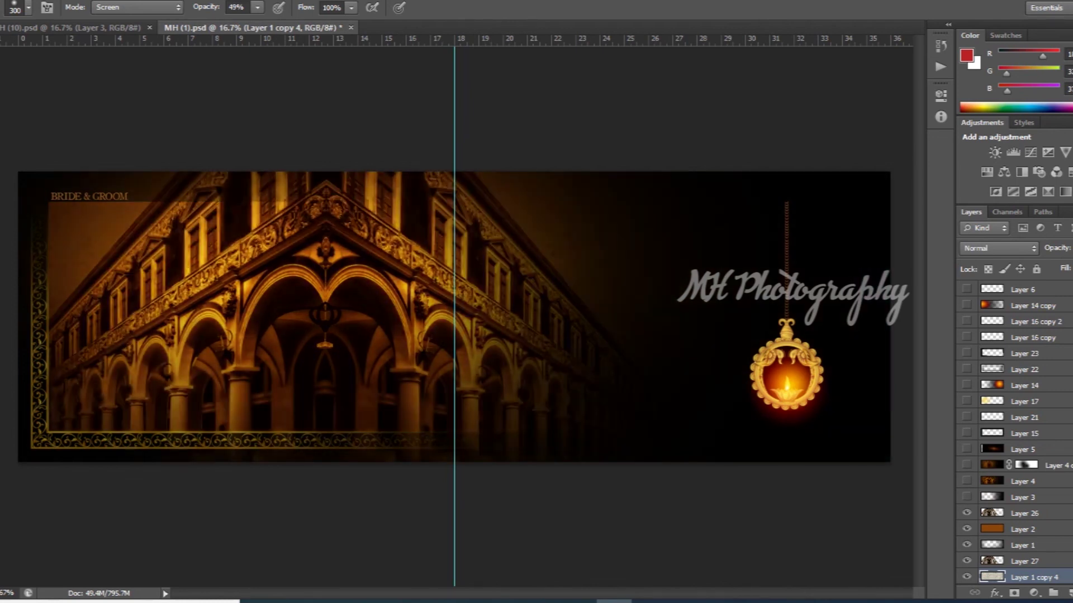
{"action": "left_click", "coordinate": [966, 513]}
{"action": "left_click", "coordinate": [967, 529]}
{"action": "left_click", "coordinate": [966, 561]}
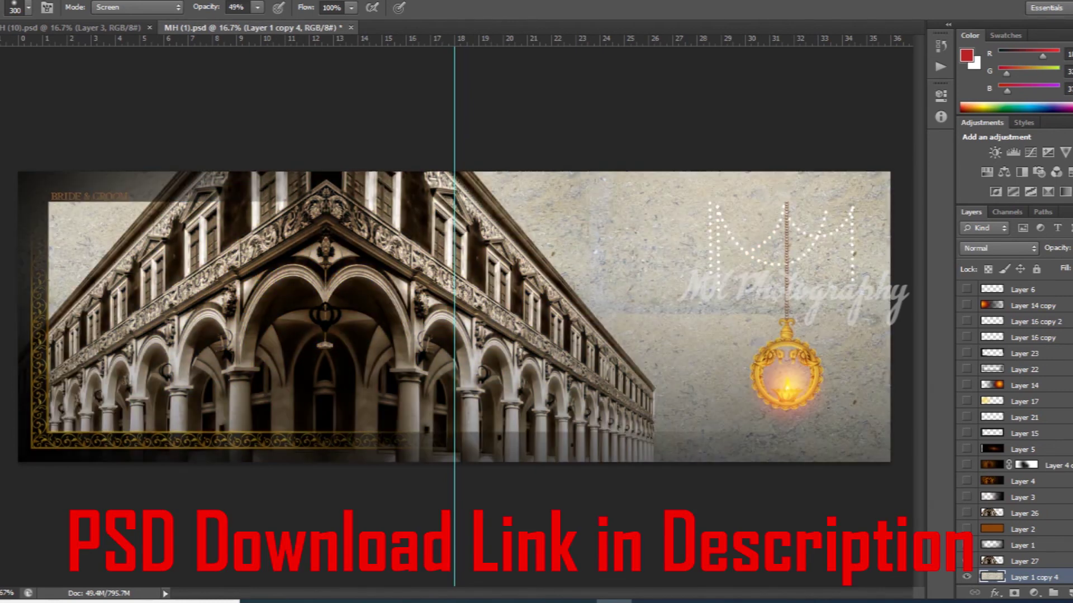
{"action": "scroll", "coordinate": [1014, 447], "scroll_direction": "down", "scroll_amount": 1}
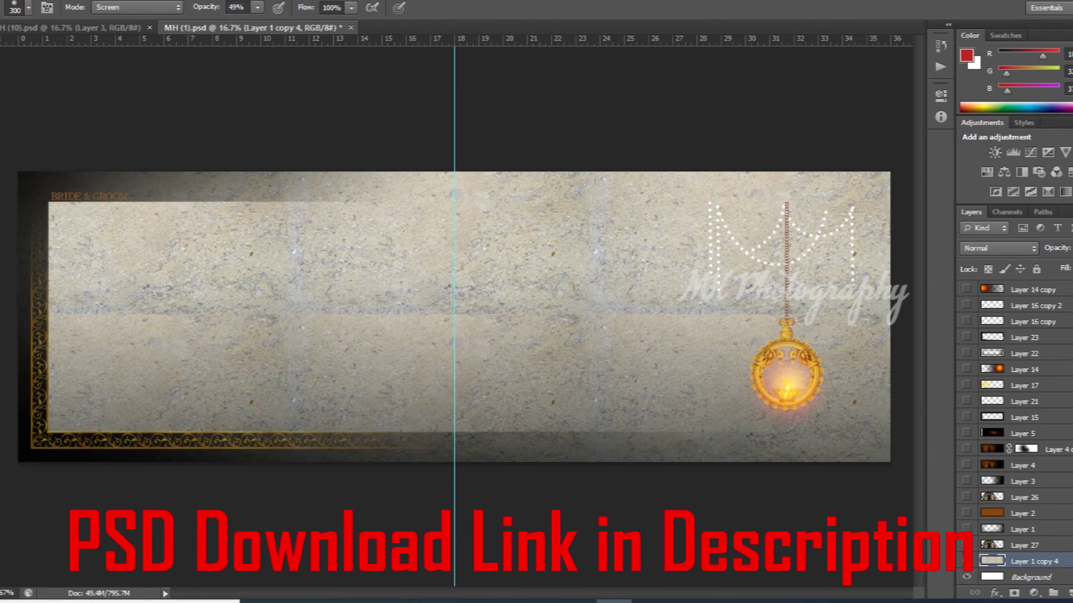
{"action": "left_click", "coordinate": [967, 560]}
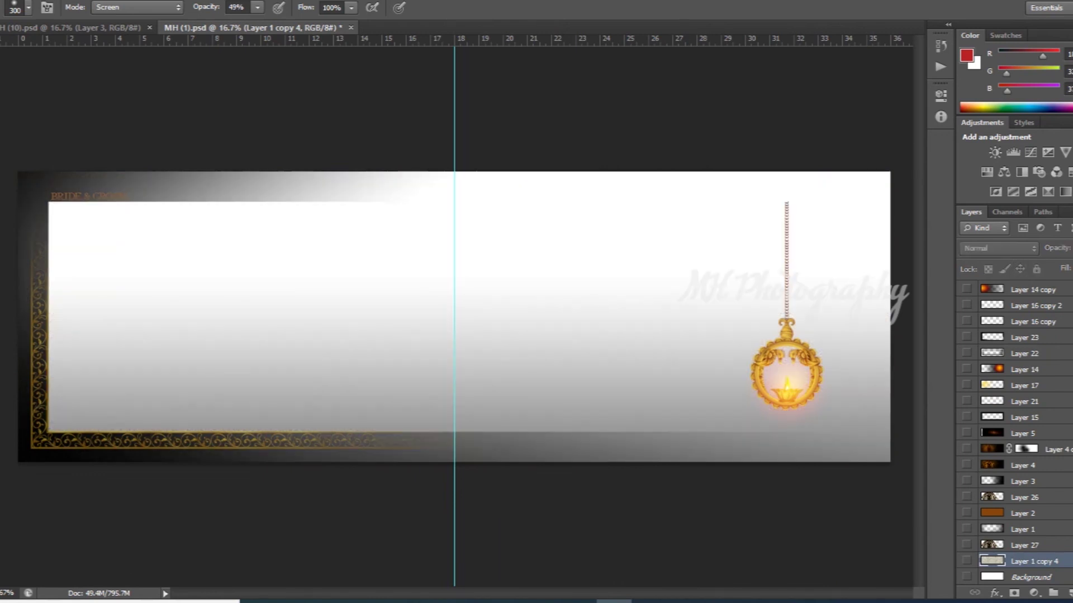
{"action": "left_click", "coordinate": [966, 577]}
{"action": "key", "text": "ctrl+w"}
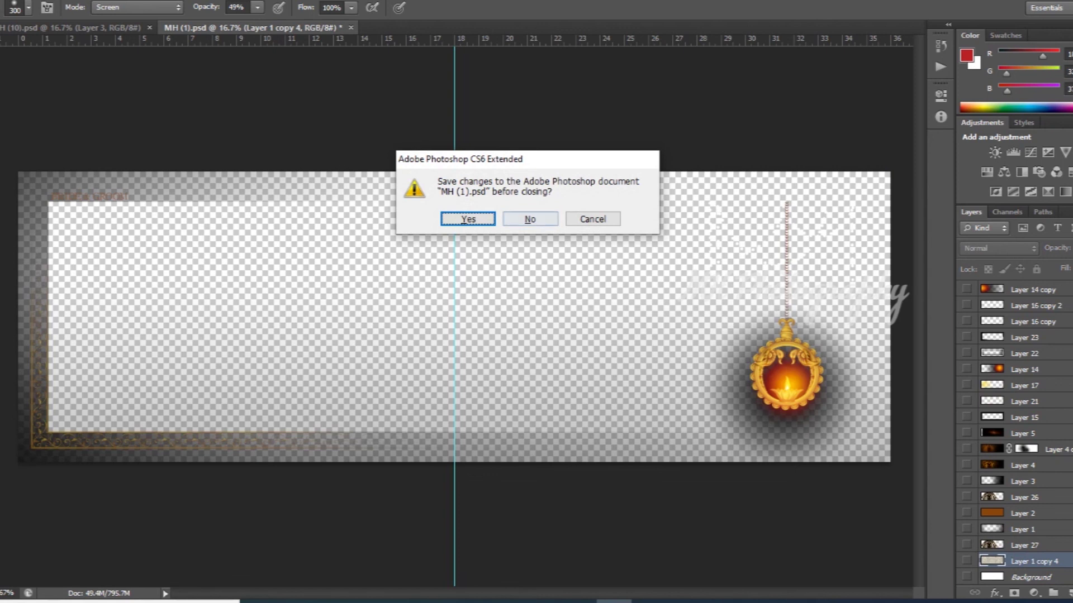
{"action": "left_click", "coordinate": [529, 219]}
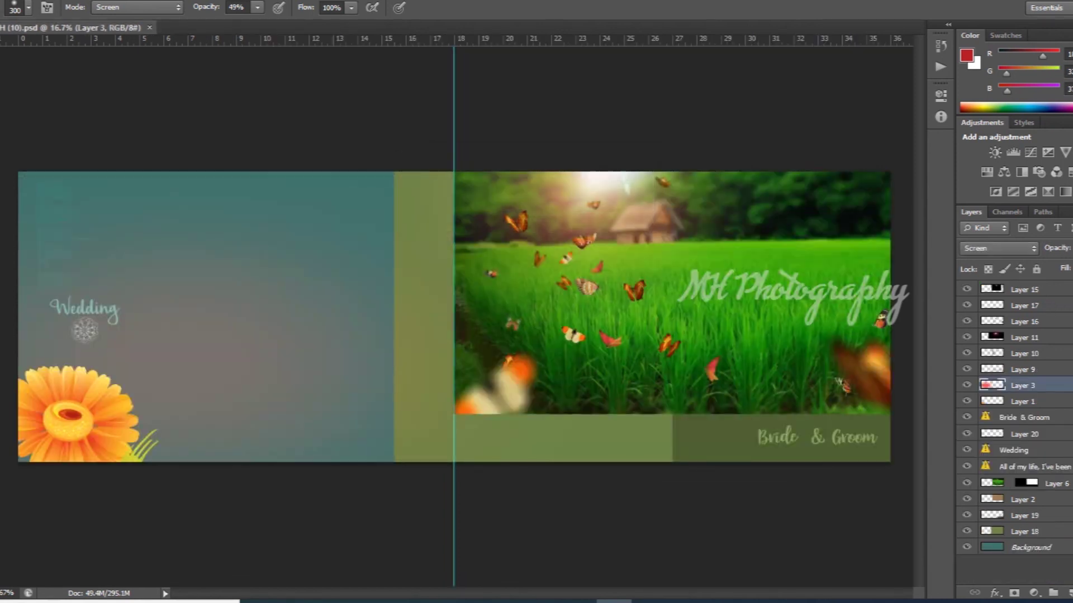
Hide MH (10)'s sunlight, butterfly, glow, flower, Bride & Groom and Wedding text layers.
{"action": "left_click", "coordinate": [966, 305]}
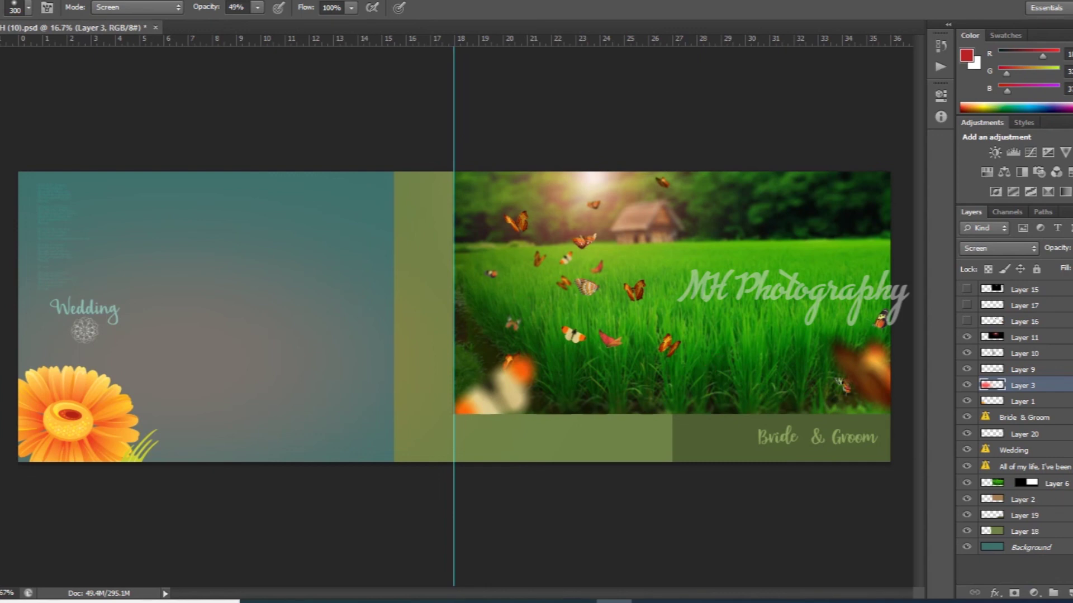
{"action": "left_click", "coordinate": [967, 337]}
{"action": "left_click", "coordinate": [967, 385]}
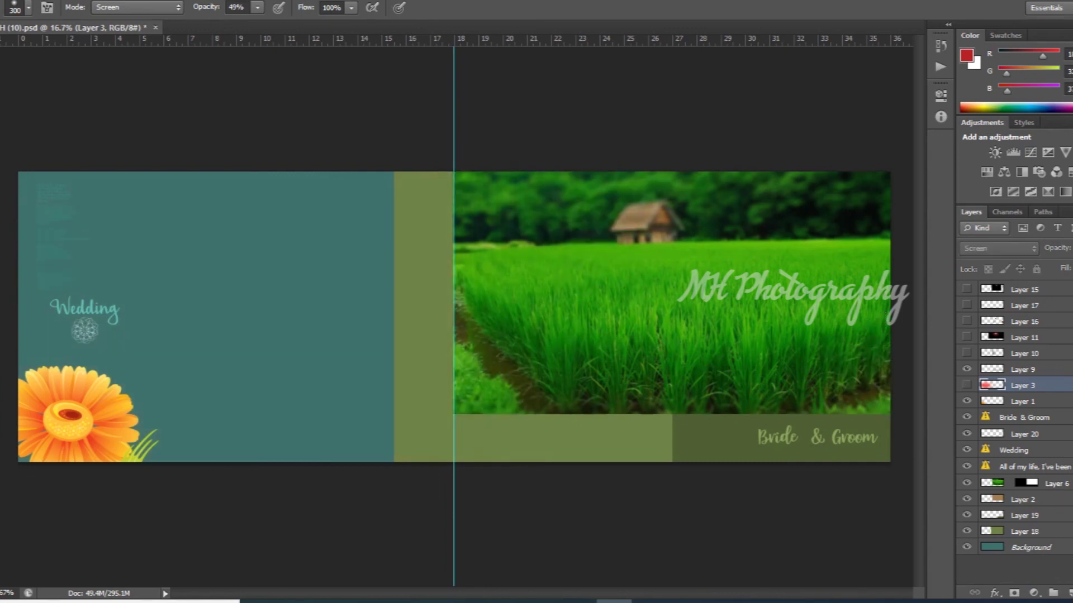
{"action": "left_click", "coordinate": [966, 401]}
{"action": "left_click", "coordinate": [966, 434]}
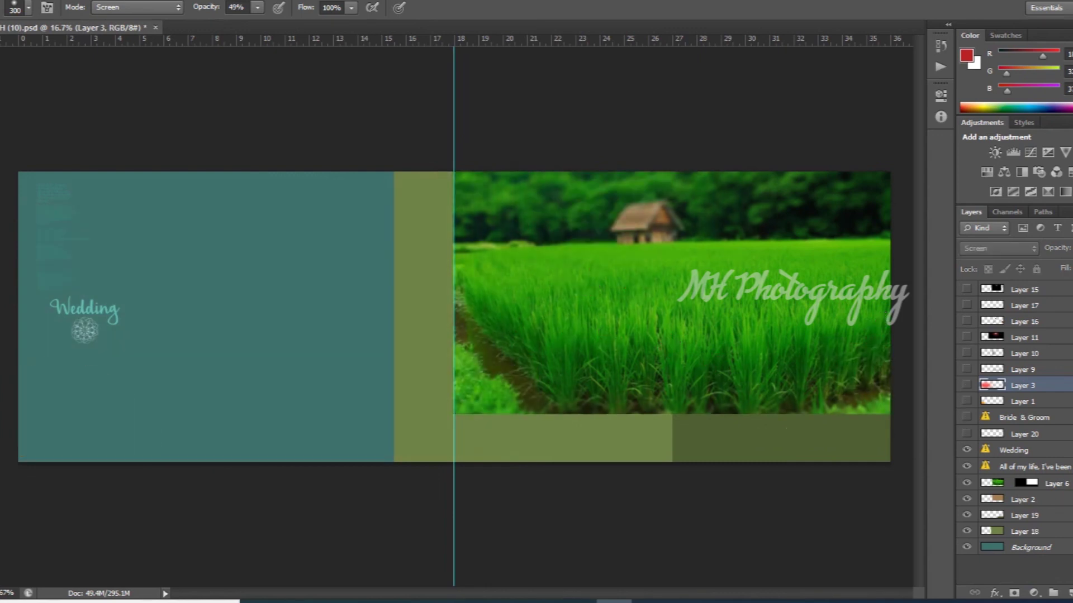
{"action": "left_click", "coordinate": [966, 466]}
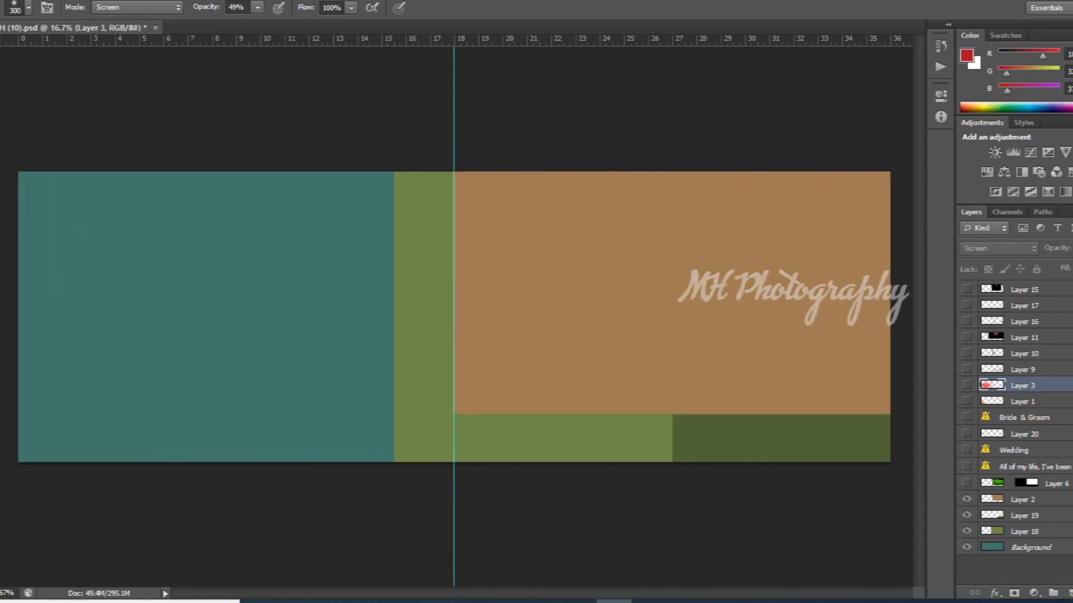
Close MH (10).psd without saving the changes.
{"action": "key", "text": "ctrl+w"}
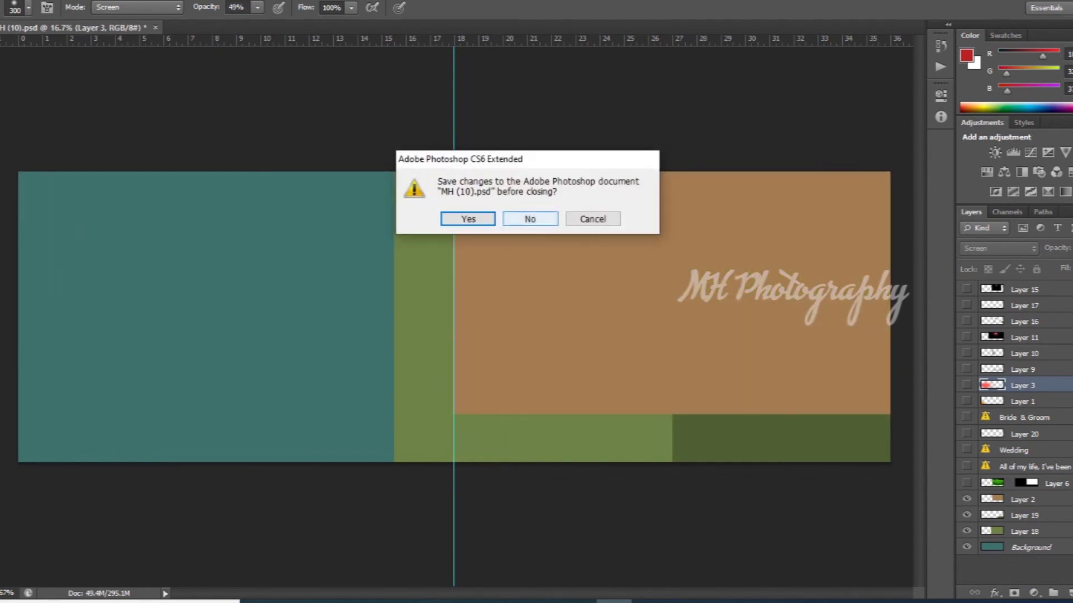
{"action": "key", "text": "Tab"}
{"action": "key", "text": "Return"}
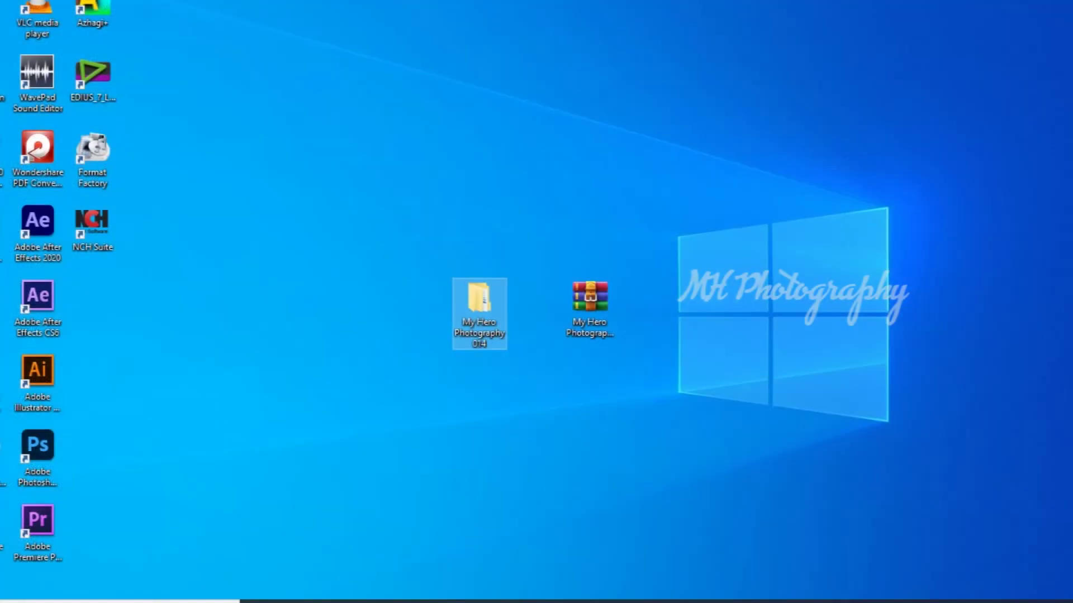
Refresh the Windows desktop from its right-click menu.
{"action": "right_click", "coordinate": [706, 126]}
{"action": "left_click", "coordinate": [746, 169]}
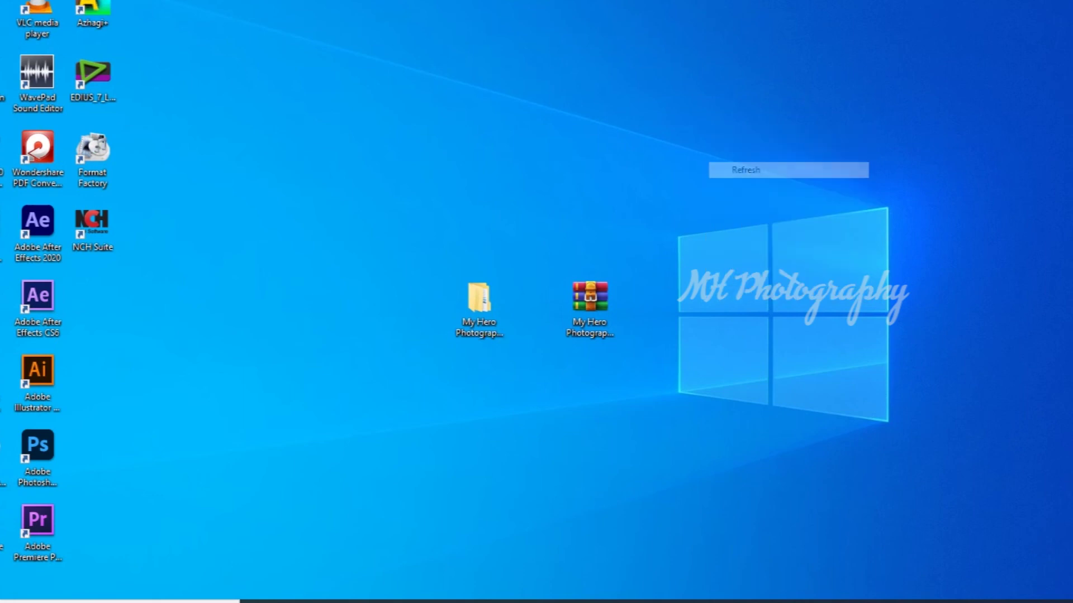